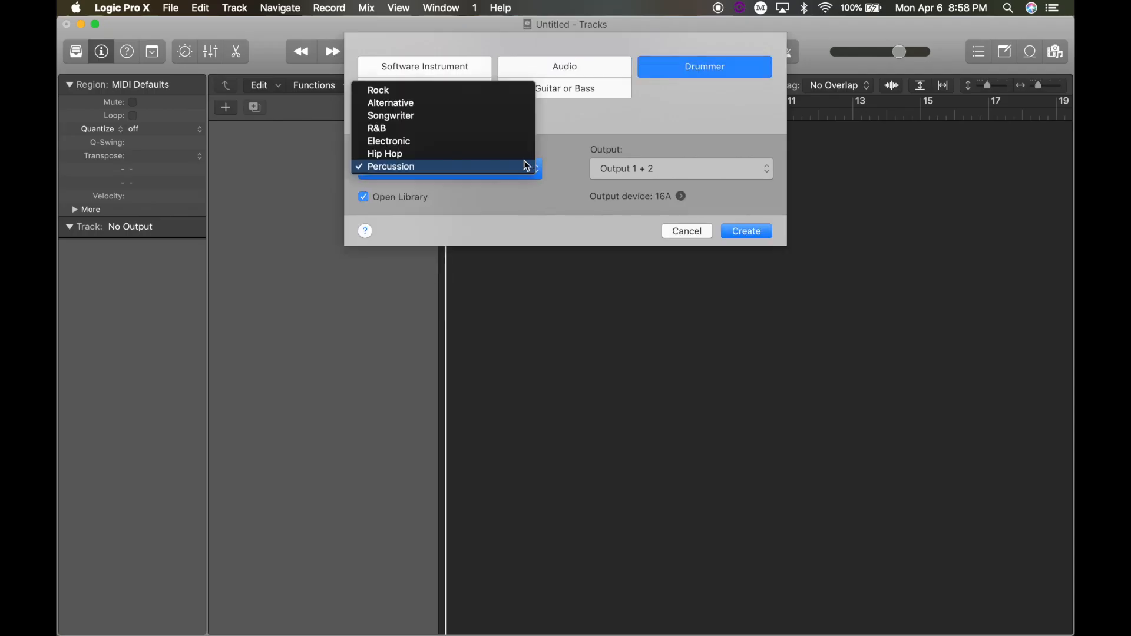
Step: Create a Drummer track with the R&B genre
click(503, 129)
click(737, 231)
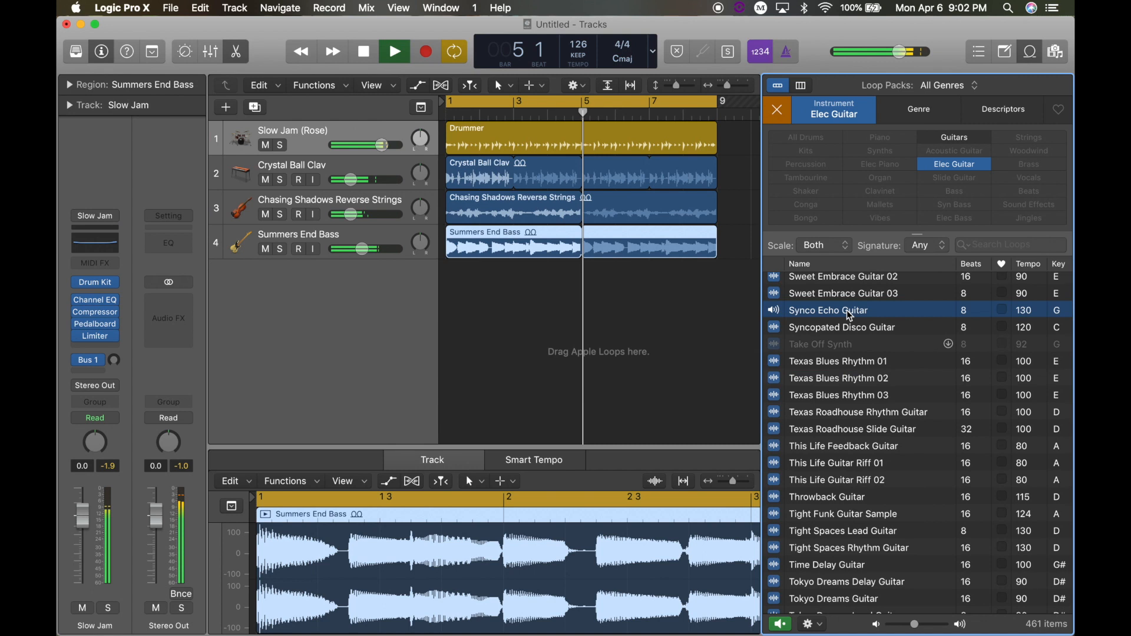
Step: Preview the Tight Funk Guitar Sample loop and move the drummer's XY pad puck to the centre between loud, soft, simple and complex
click(846, 513)
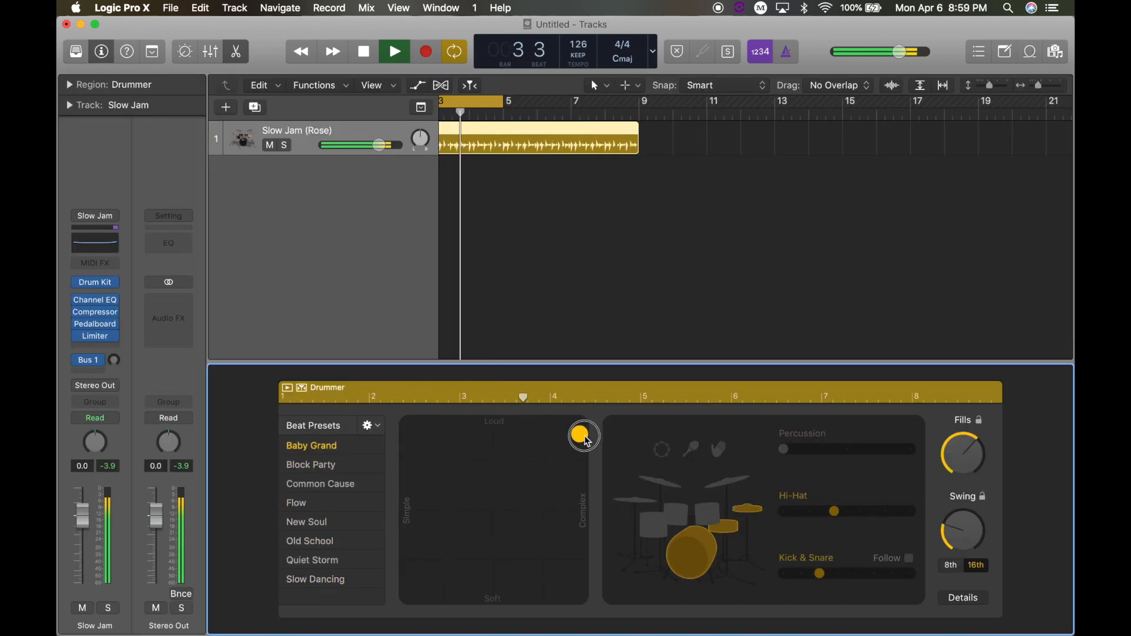
drag(579, 435, 504, 509)
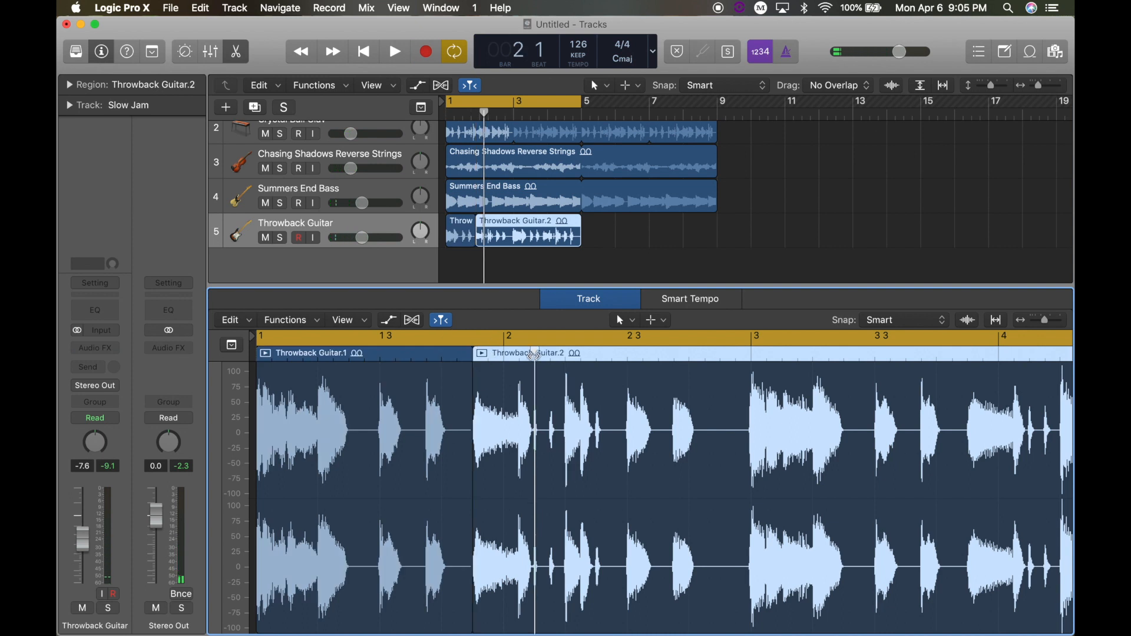
Step: Split the selected Throwback Guitar.2 region at the playhead
key(super+t)
click(864, 361)
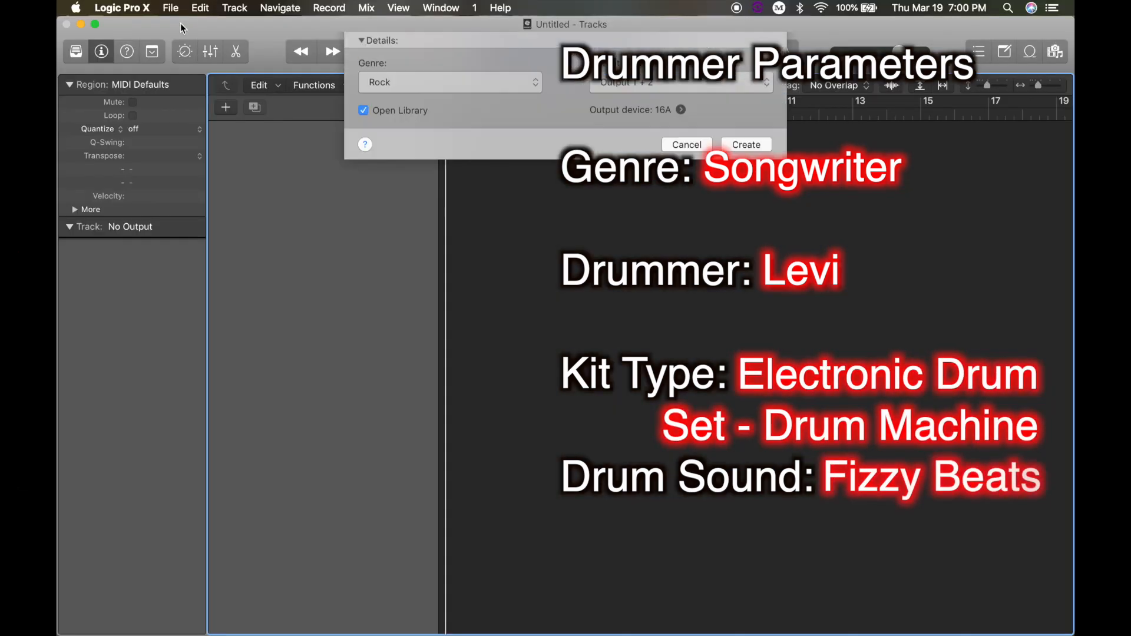
Step: Set the new Drummer track's genre to Songwriter and create the track
click(500, 175)
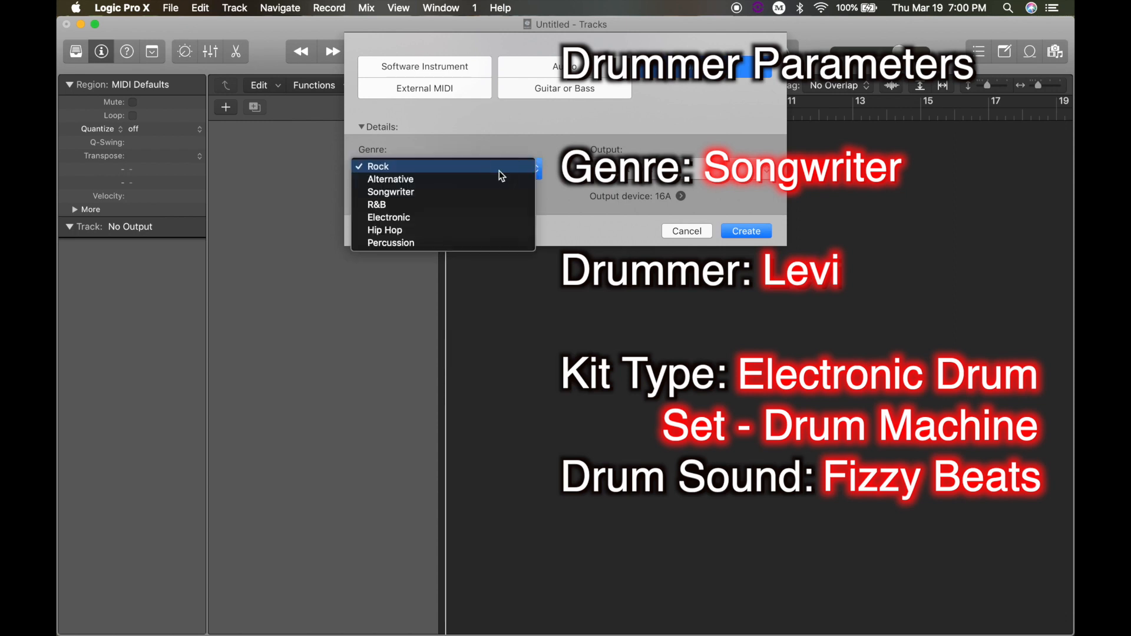
click(488, 191)
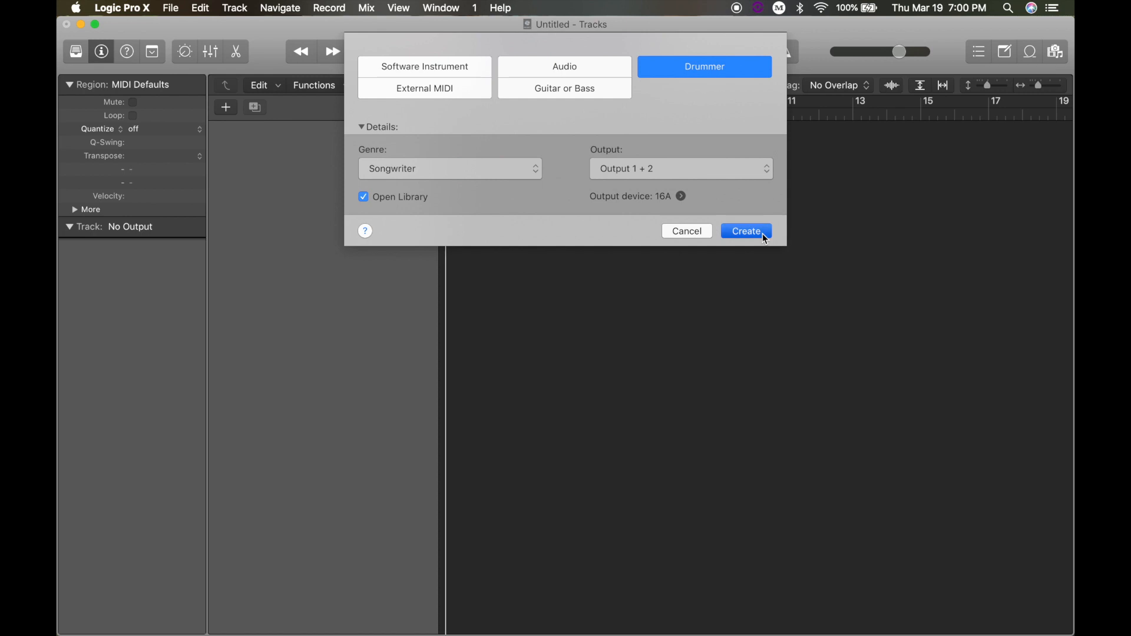
click(746, 232)
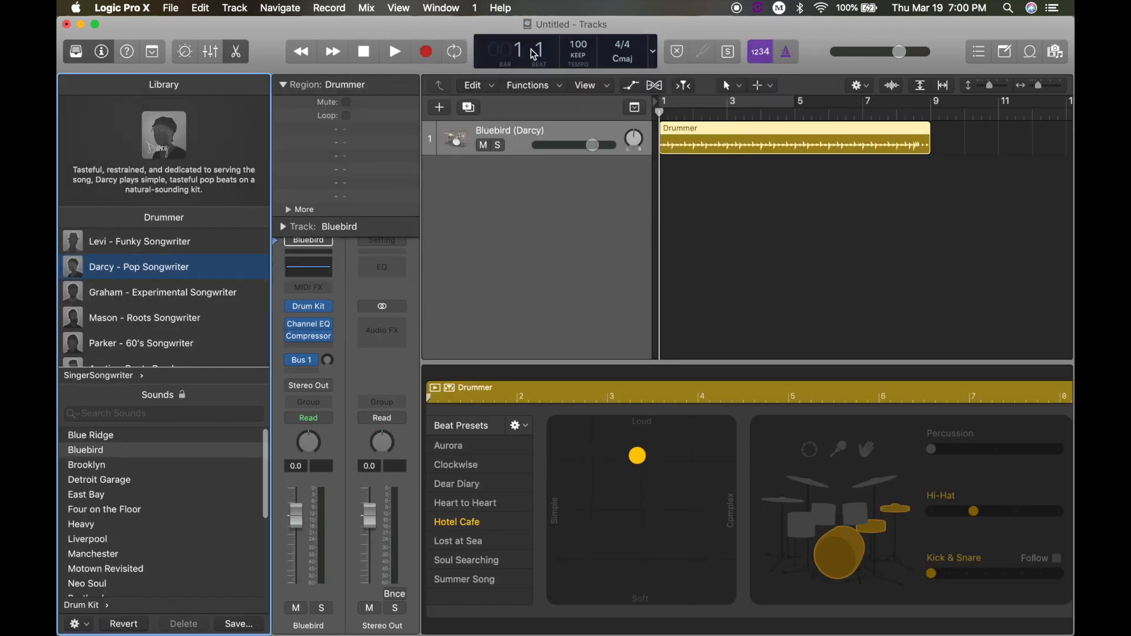
Step: Turn on cycle playback and switch the drummer to Levi - Funky Songwriter
click(458, 56)
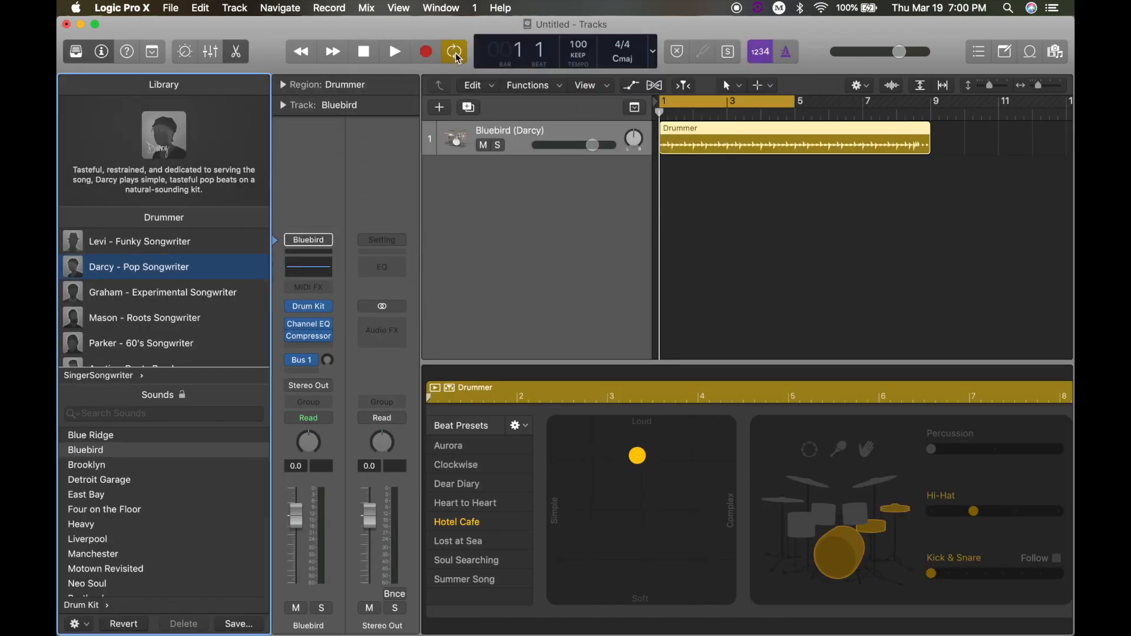
click(140, 242)
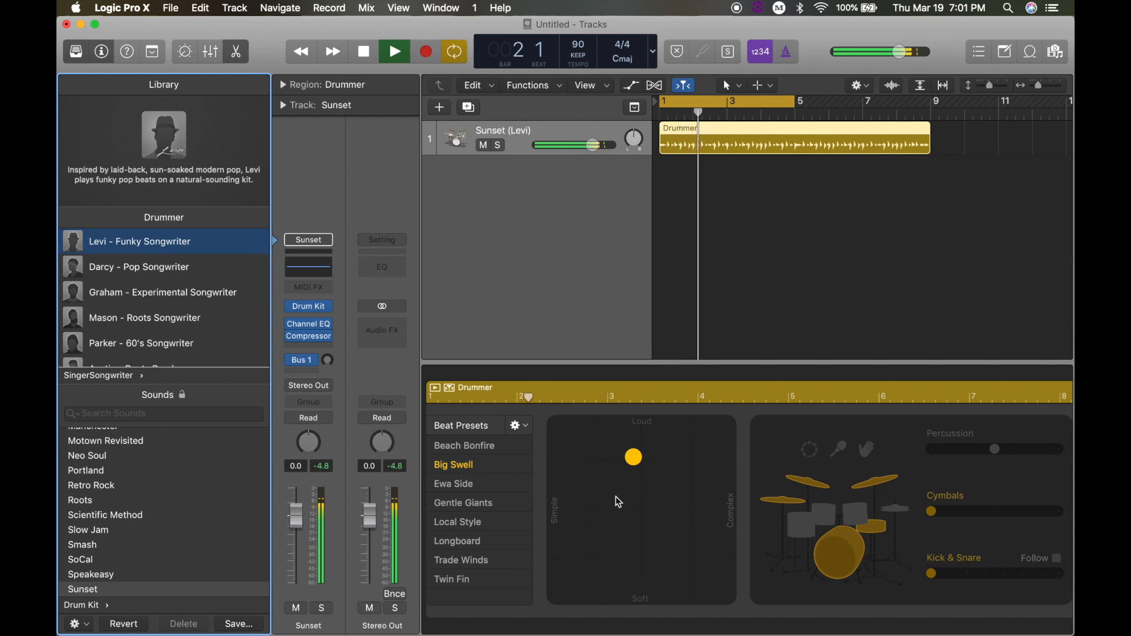
Step: Try a louder, more complex beat on the XY pad and choose the Ewa Side beat preset
drag(635, 458, 710, 446)
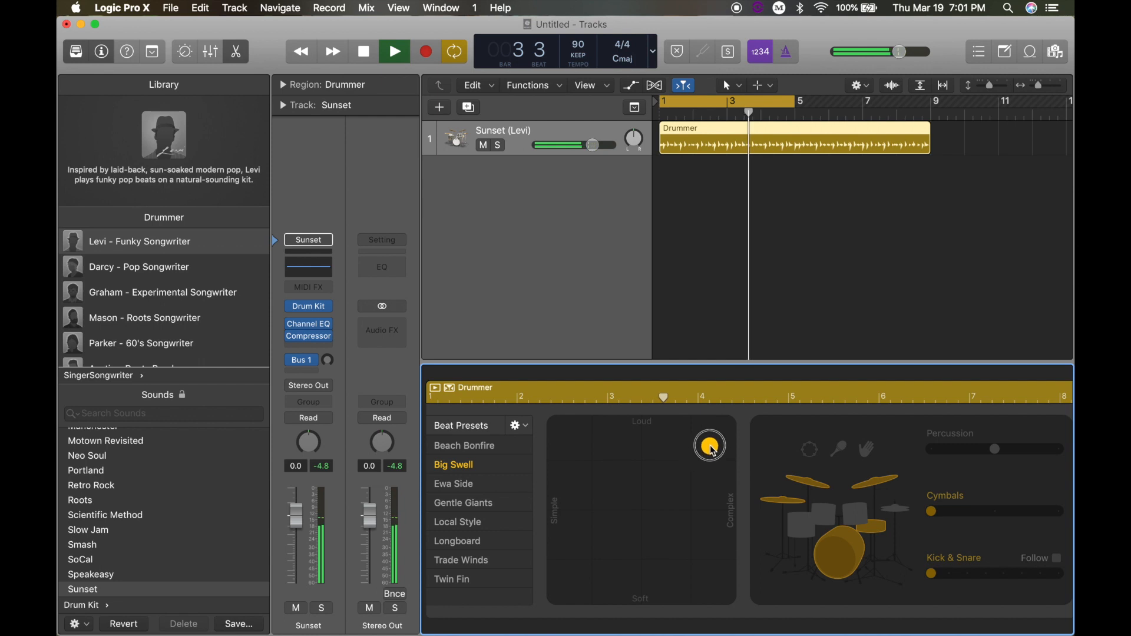
click(458, 491)
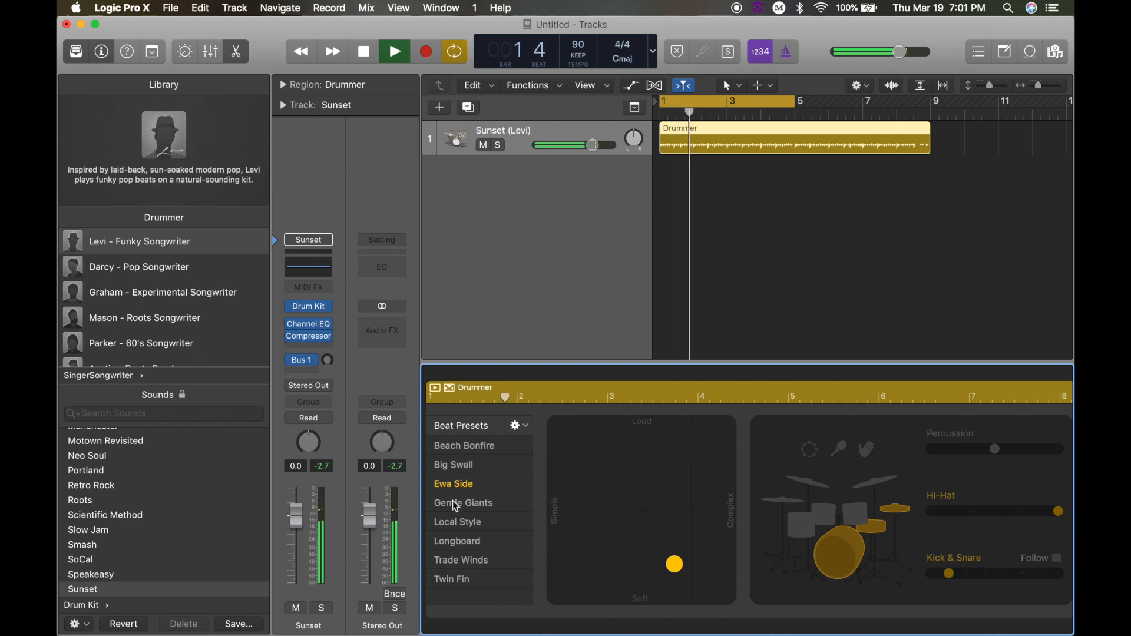
Step: Change the drummer's sound to Fizzy Beats from the Drum Machine category of Electronic Drum Kit
click(80, 605)
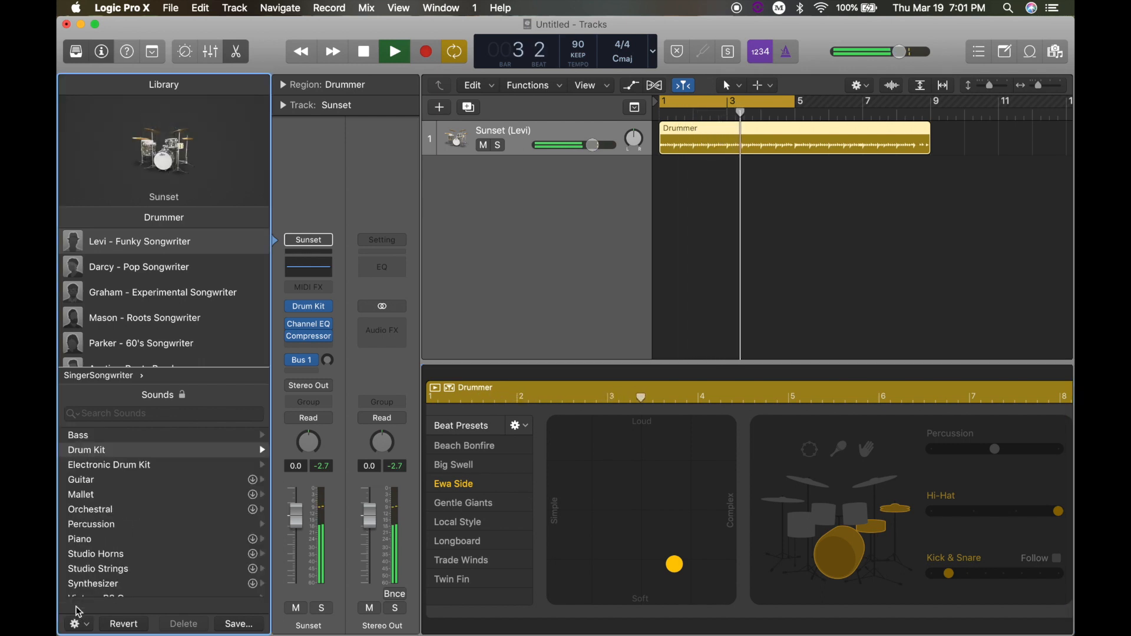
click(133, 469)
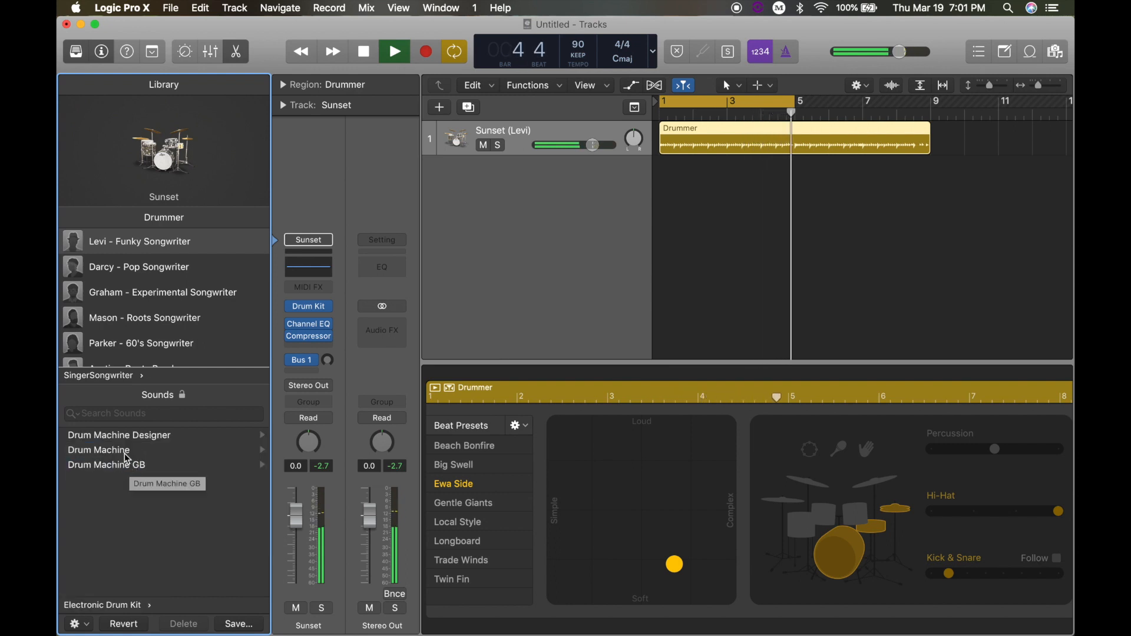
click(132, 450)
click(99, 570)
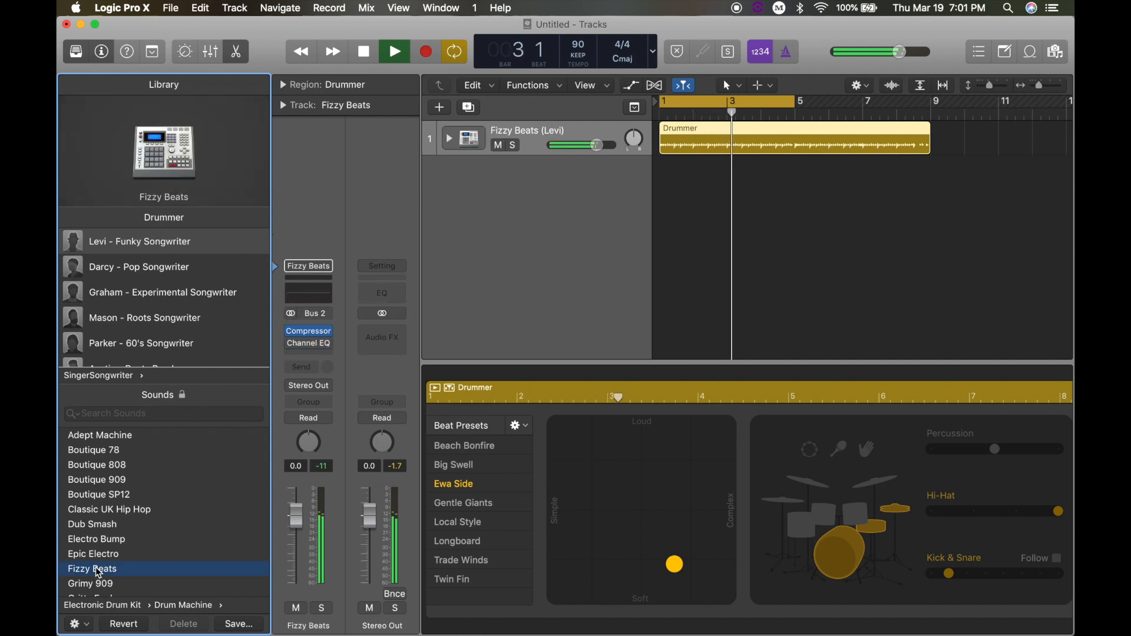
Step: Audition the Big Swell, Gentle Giants and Beach Bonfire beat presets, returning to Big Swell
click(465, 469)
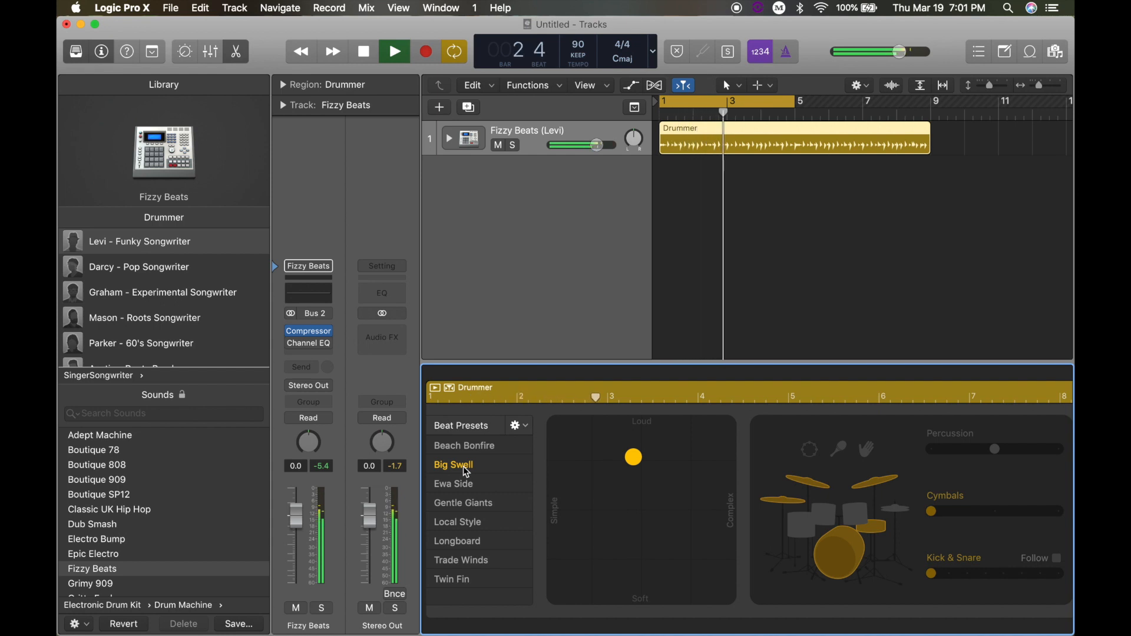
click(467, 503)
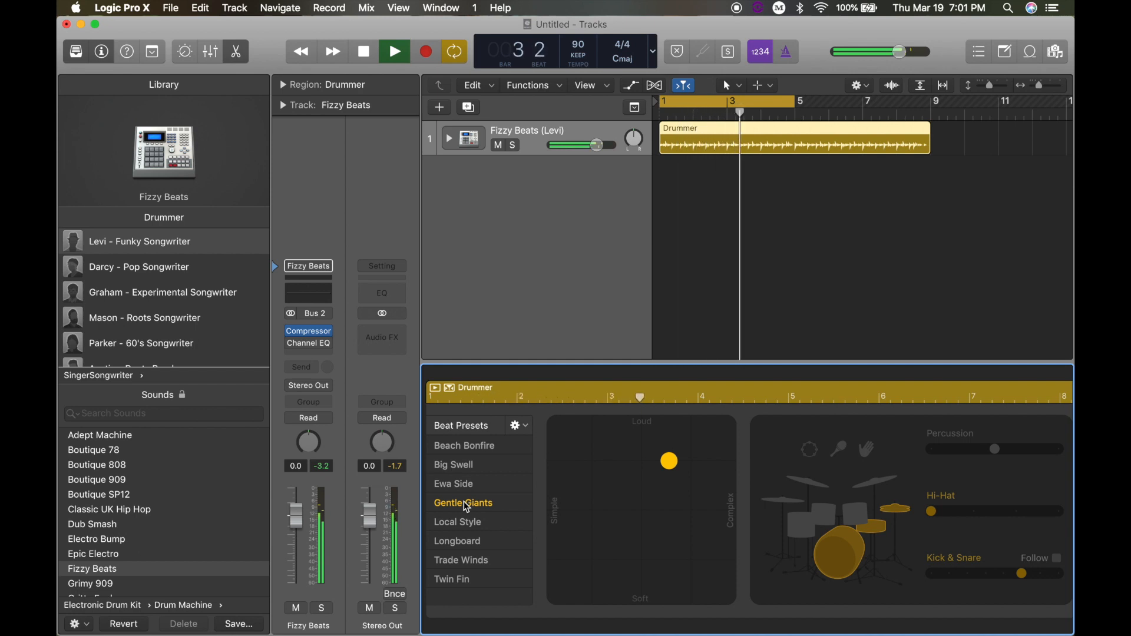
click(470, 446)
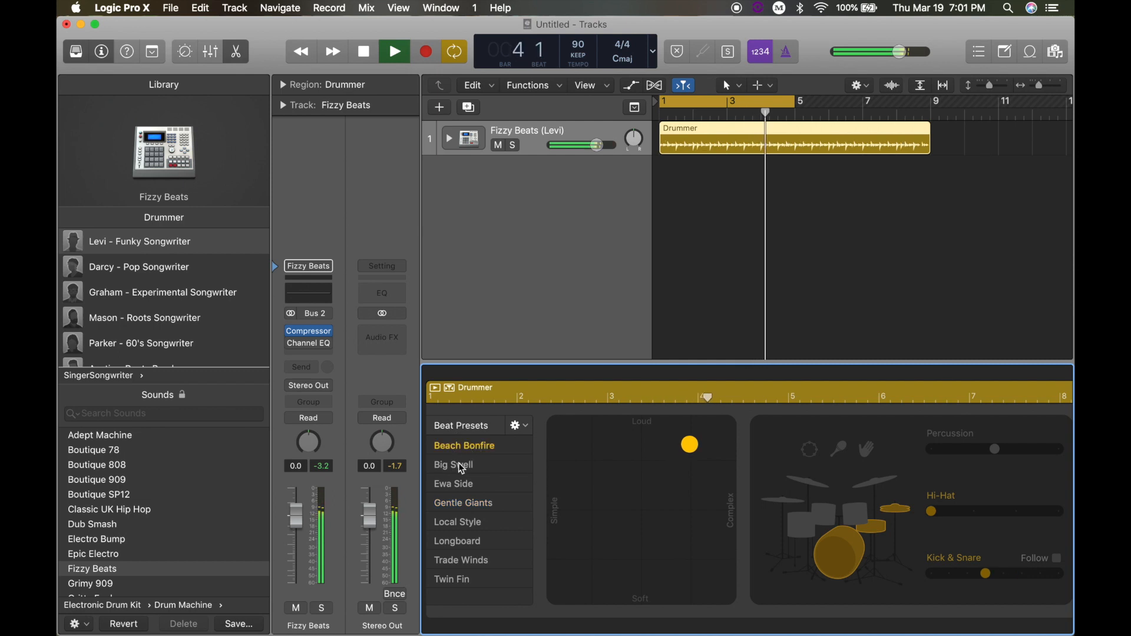
click(462, 467)
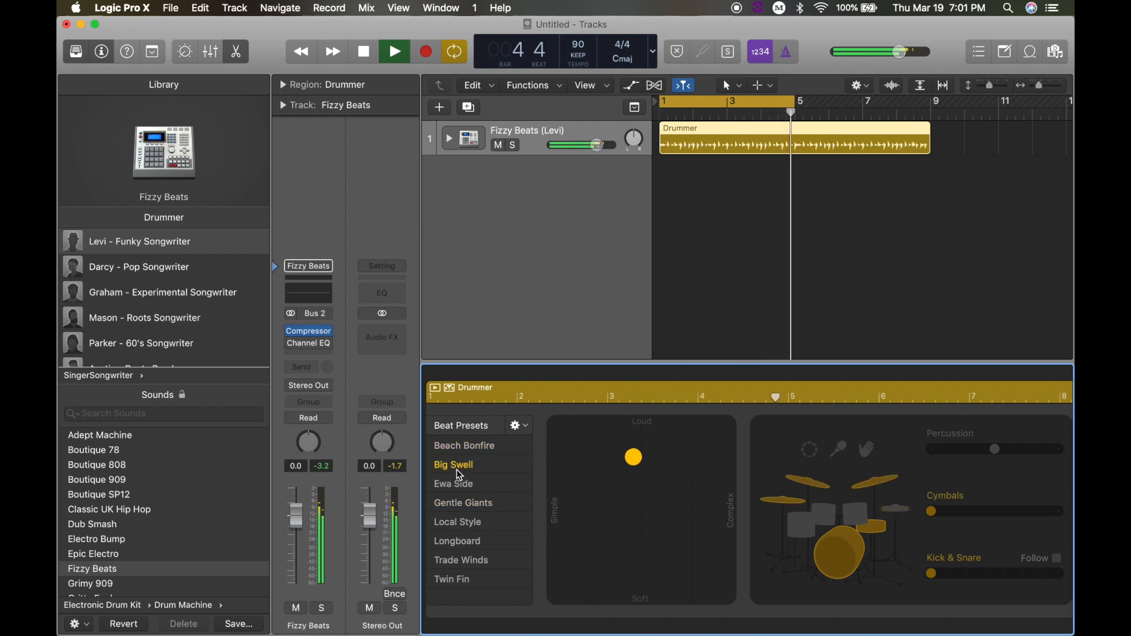
Step: Make the Big Swell beat more complex on the XY pad and switch the kit from cymbals to hi-hat
drag(613, 464, 712, 460)
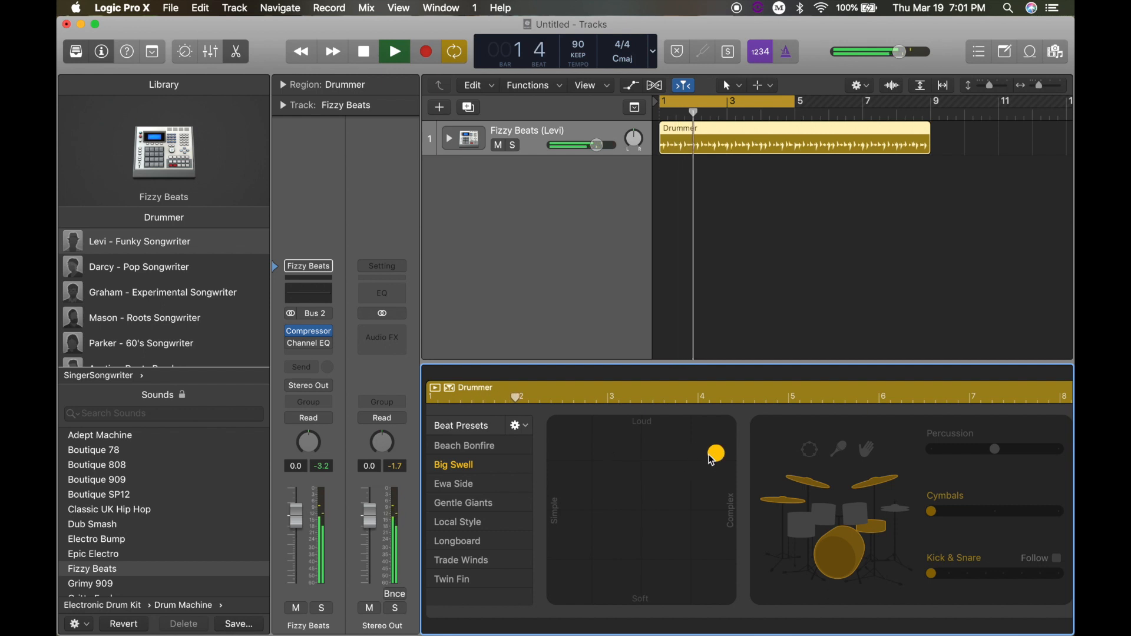
click(900, 510)
Step: Hide the Library and set the drummer's beat preset back to Ewa Side
key(y)
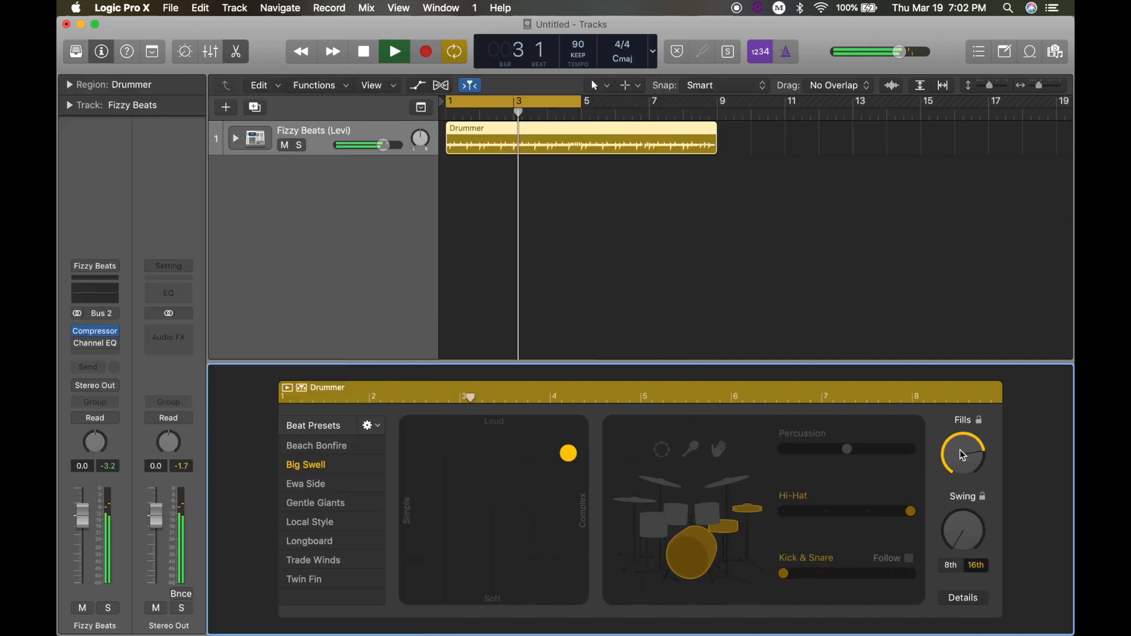
click(307, 490)
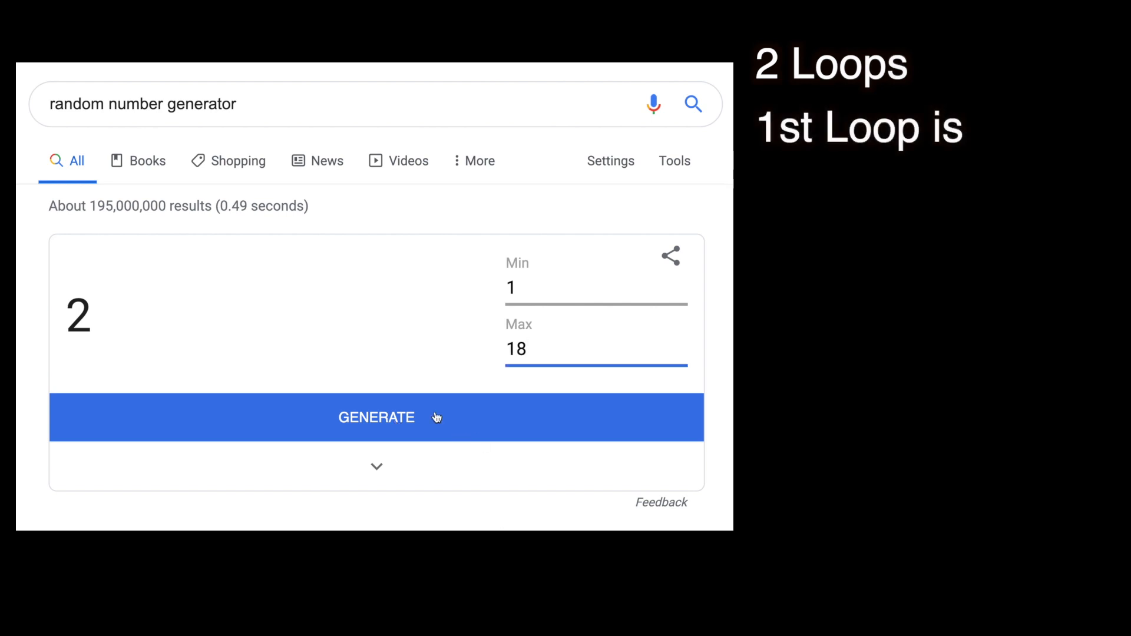
Step: Switch to Google's random number generator and draw the first loop's descriptor (1–18), genre (1–23) and instrument (1–28) numbers
click(437, 417)
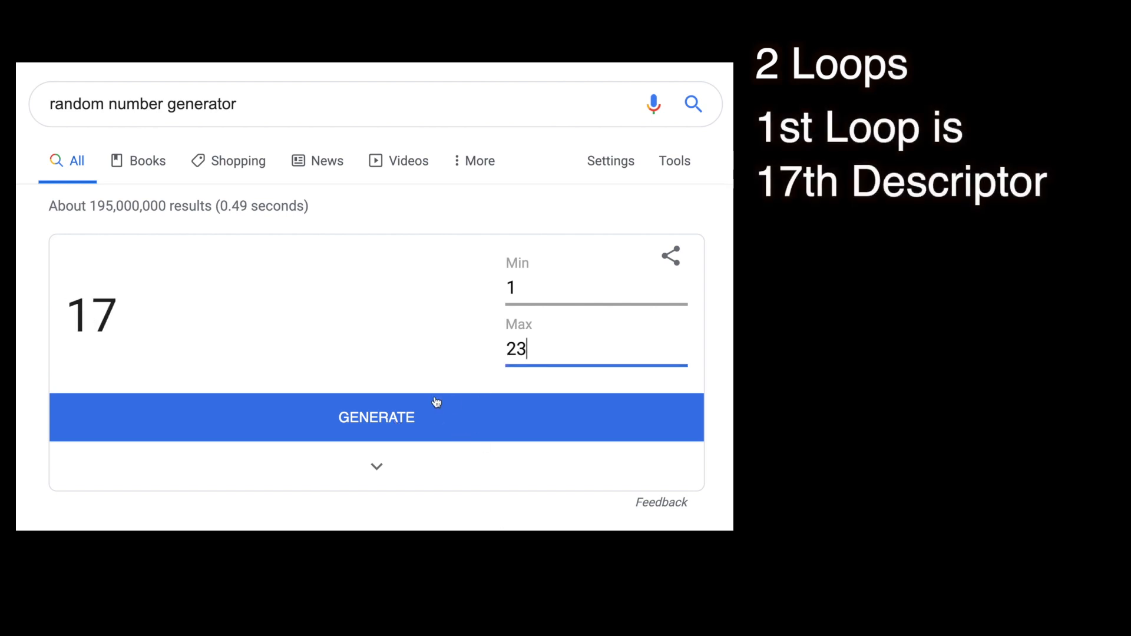
click(436, 401)
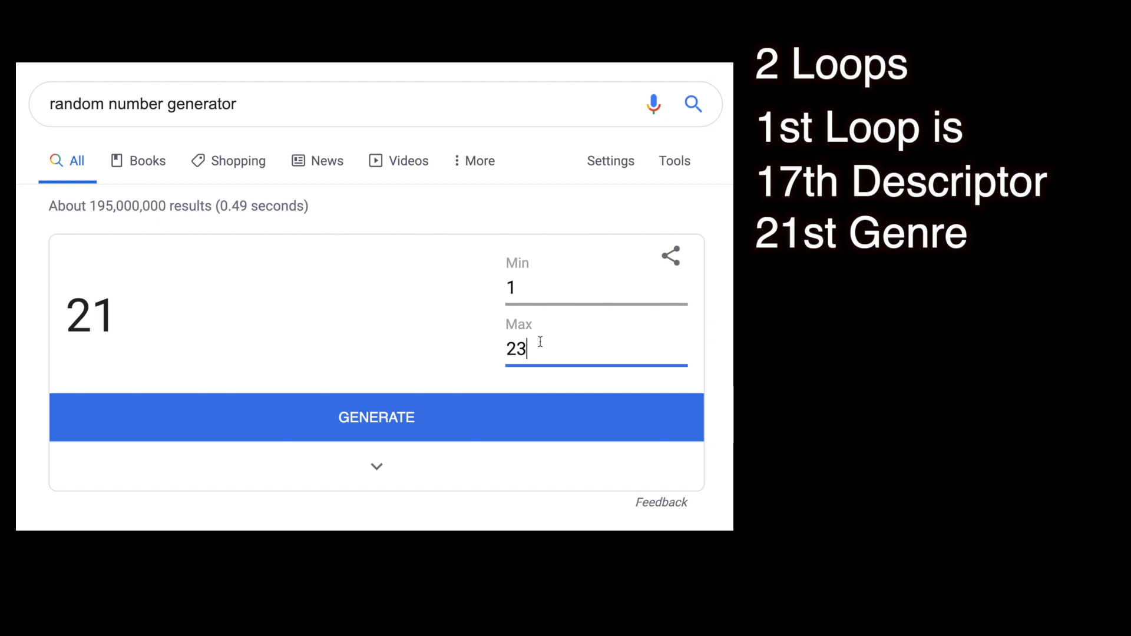
click(481, 405)
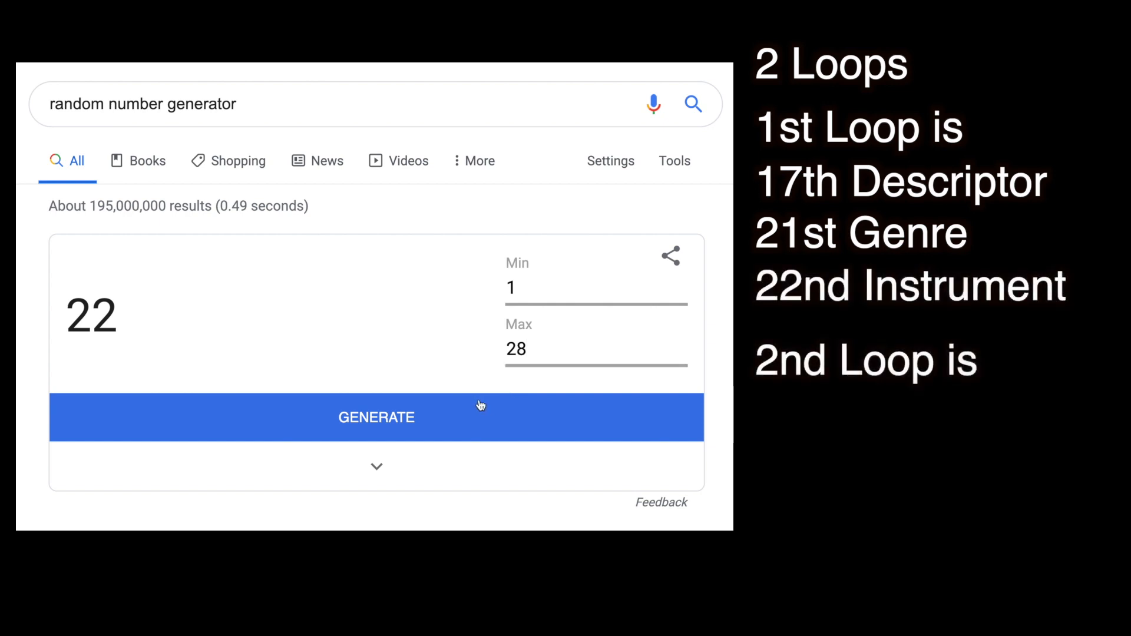
Step: Generate the second loop's descriptor number from 1 to 18, its genre number, and its instrument number from 1 to 28
click(394, 419)
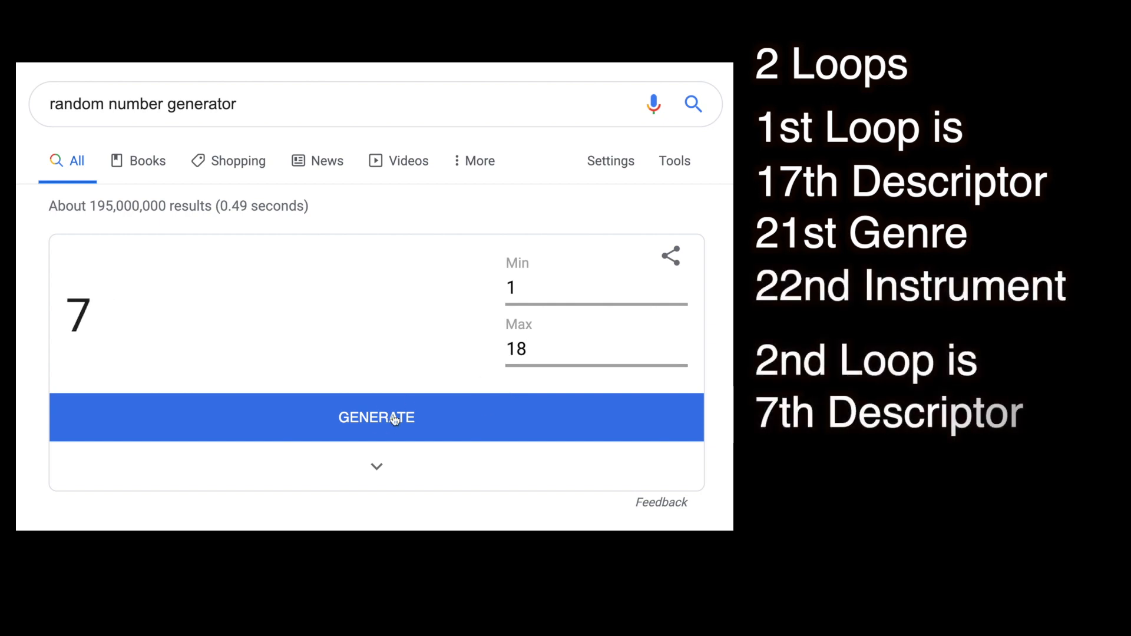
click(457, 416)
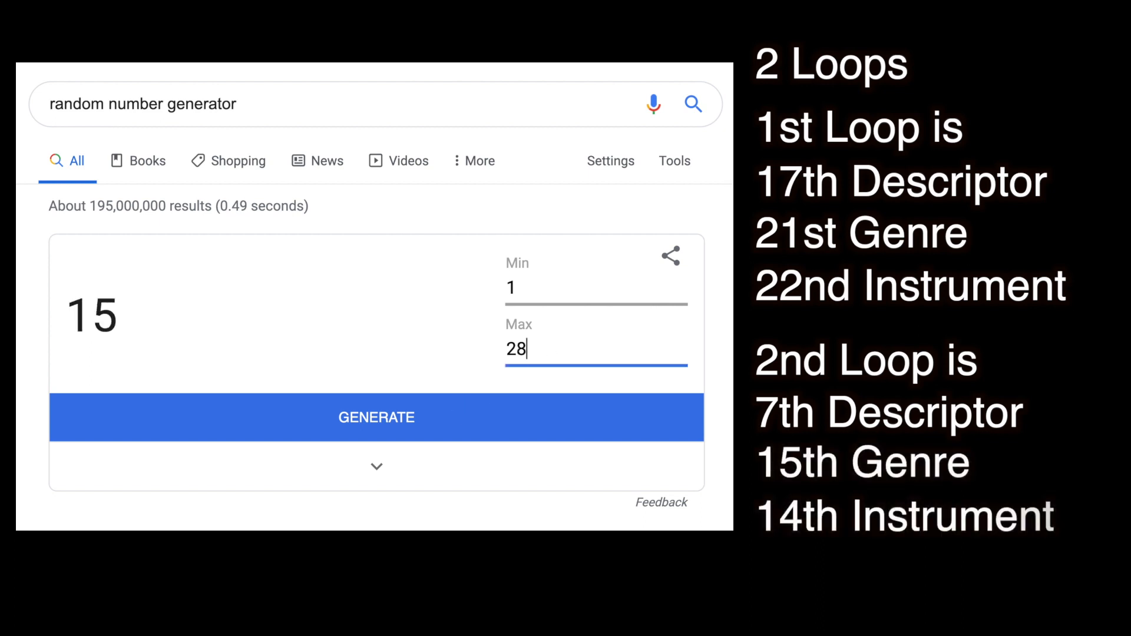
click(457, 408)
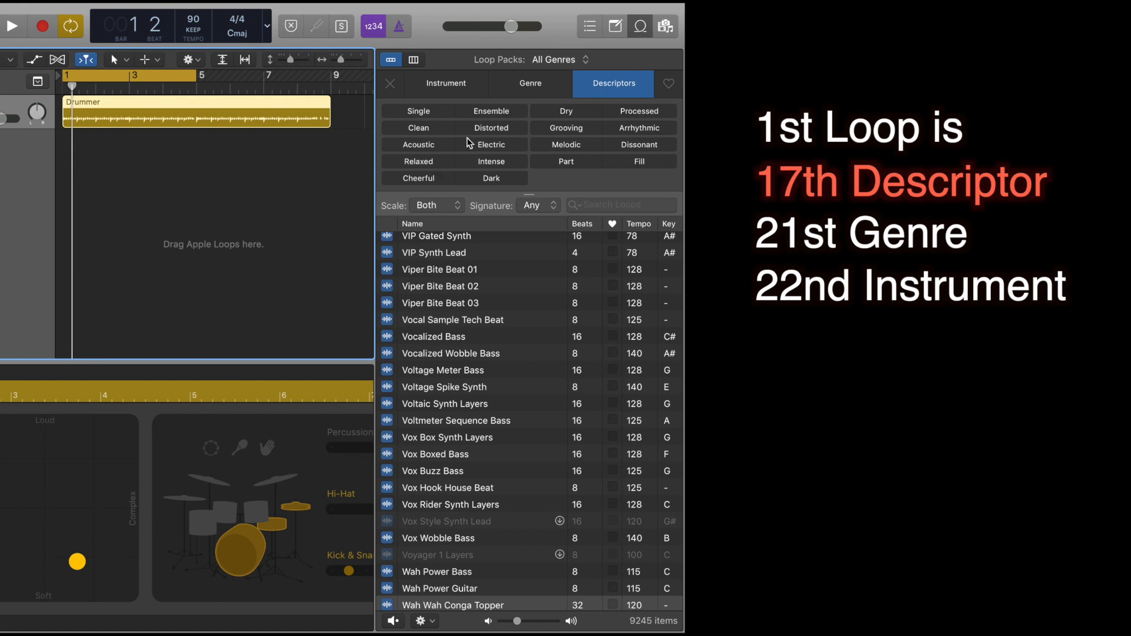
Step: Switch back to Logic Pro X and filter the Apple Loops by descriptor Cheerful, genre Chillwave and instrument Beats
click(417, 179)
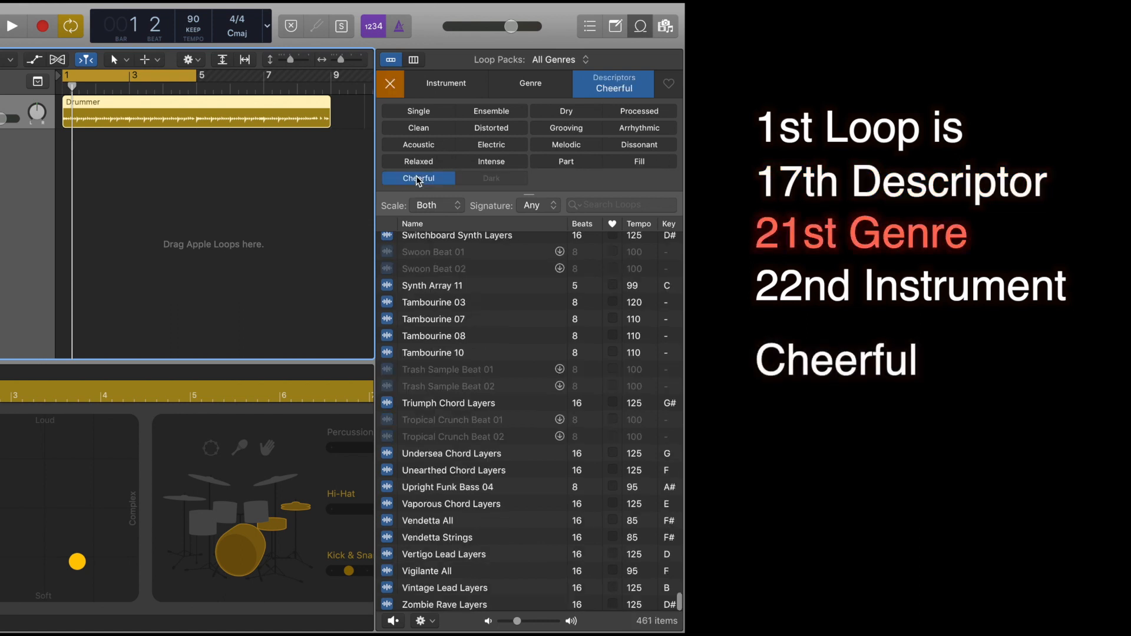
click(516, 94)
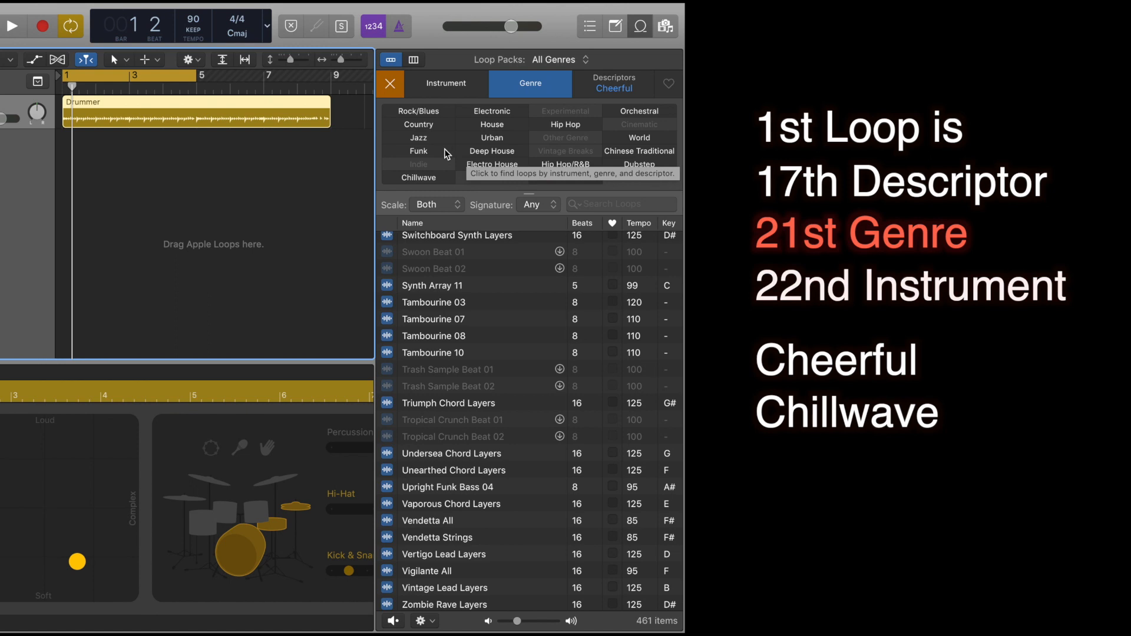
click(421, 179)
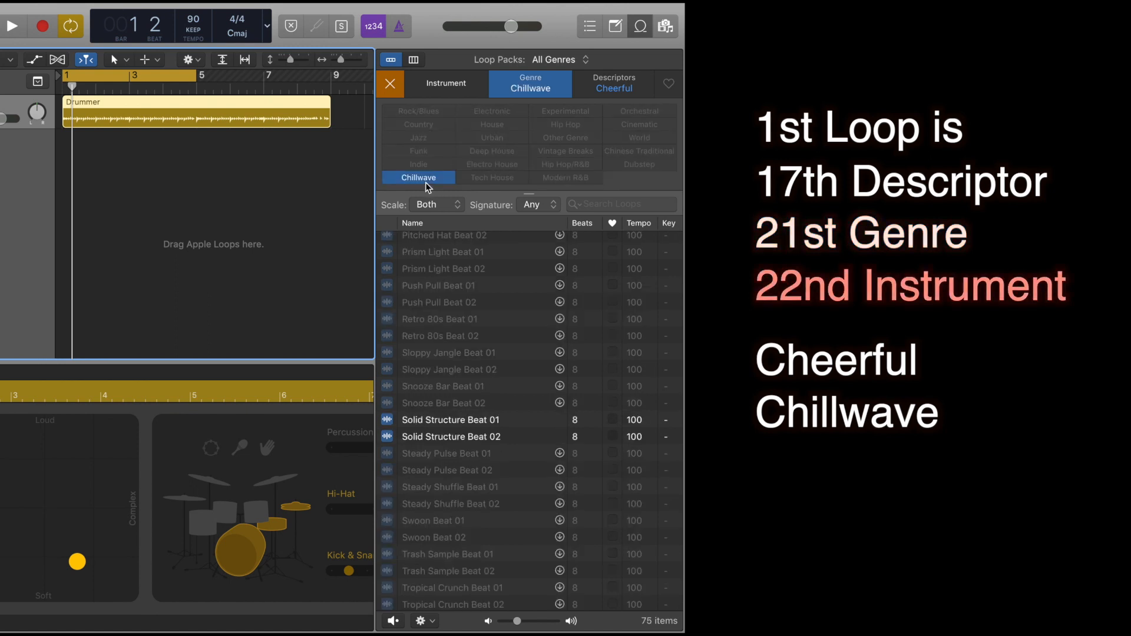
click(440, 84)
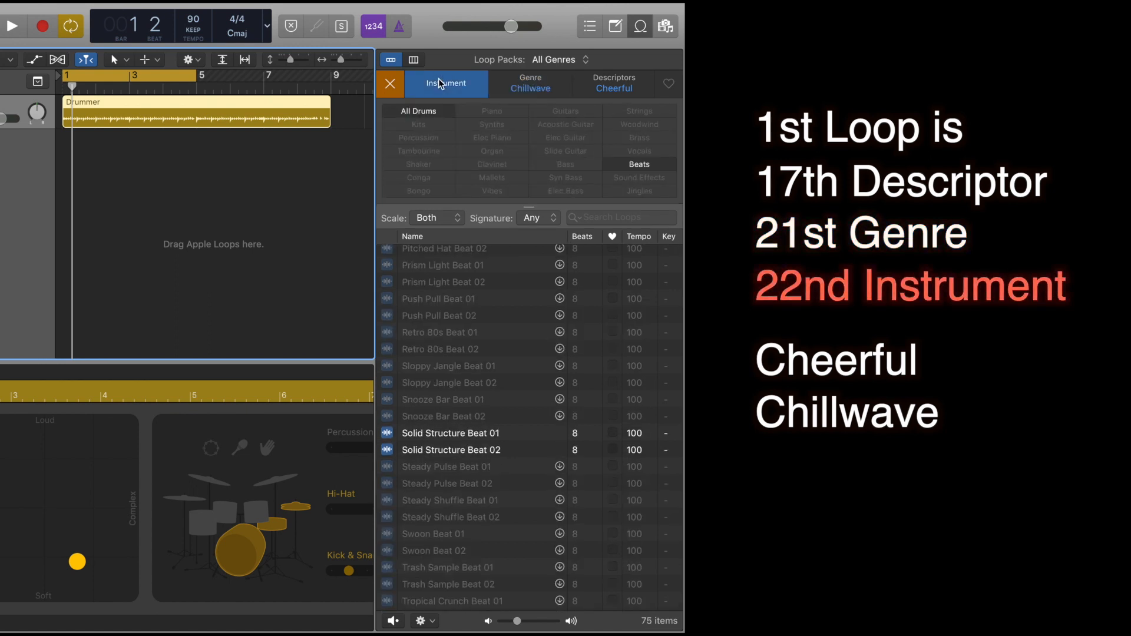
click(630, 166)
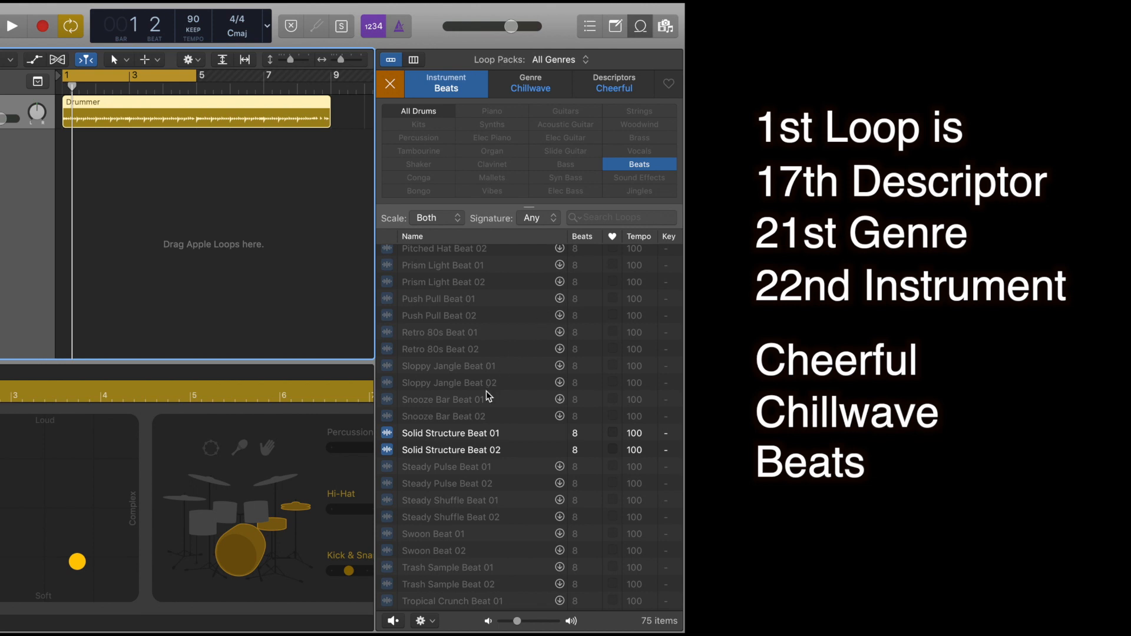
Step: Play the drummer track and preview the Solid Structure Beat 01 loop alongside it
key(space)
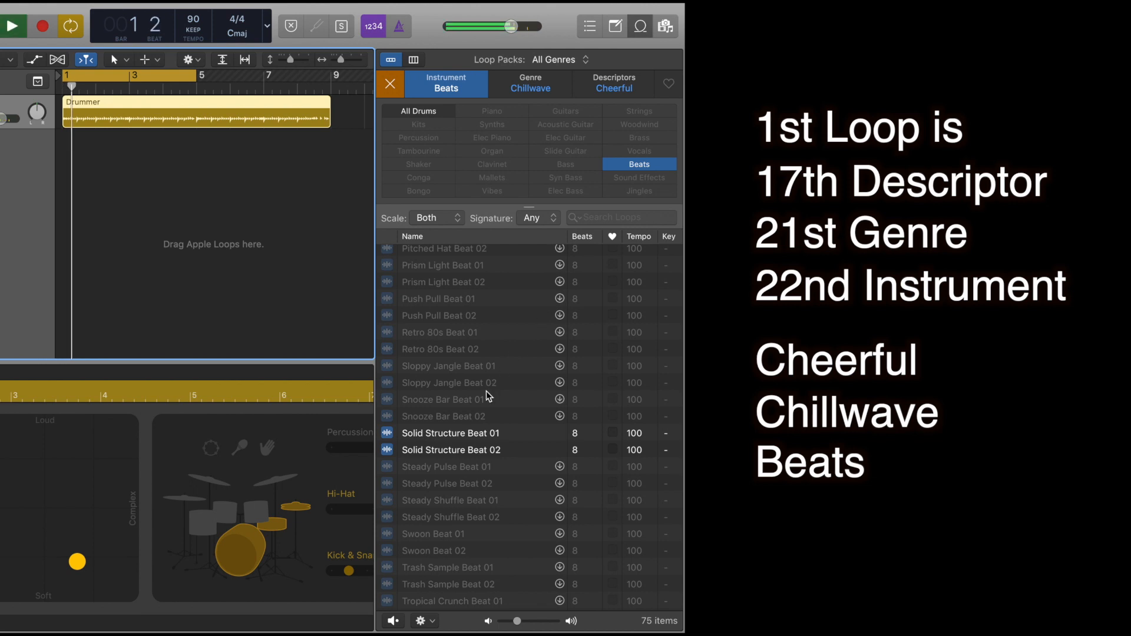
click(458, 434)
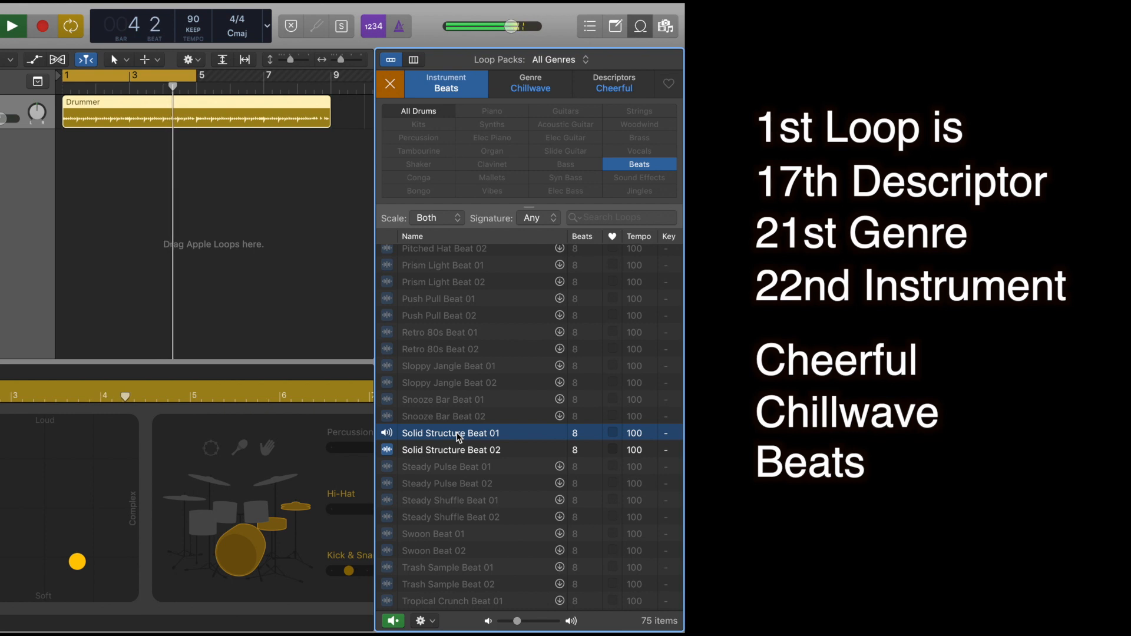
scroll(458, 436, down, 1)
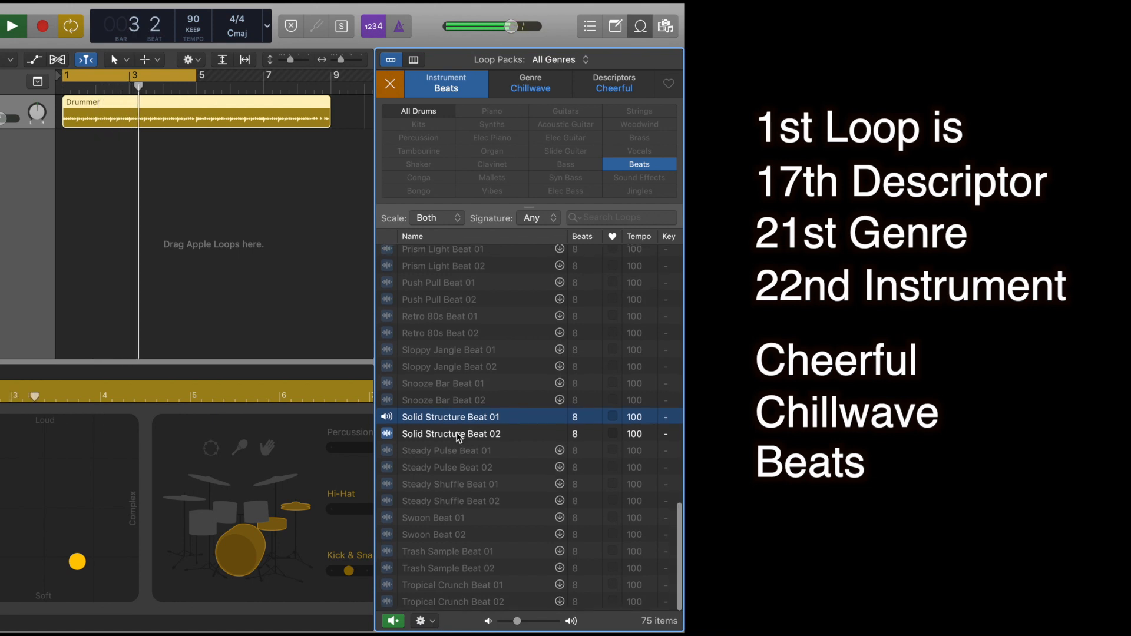
Step: Audition Pastel Colors Beat 01 and add it on a new track below the drummer from bar 1, looped to bar 5
scroll(459, 437, up, 3)
scroll(459, 437, up, 6)
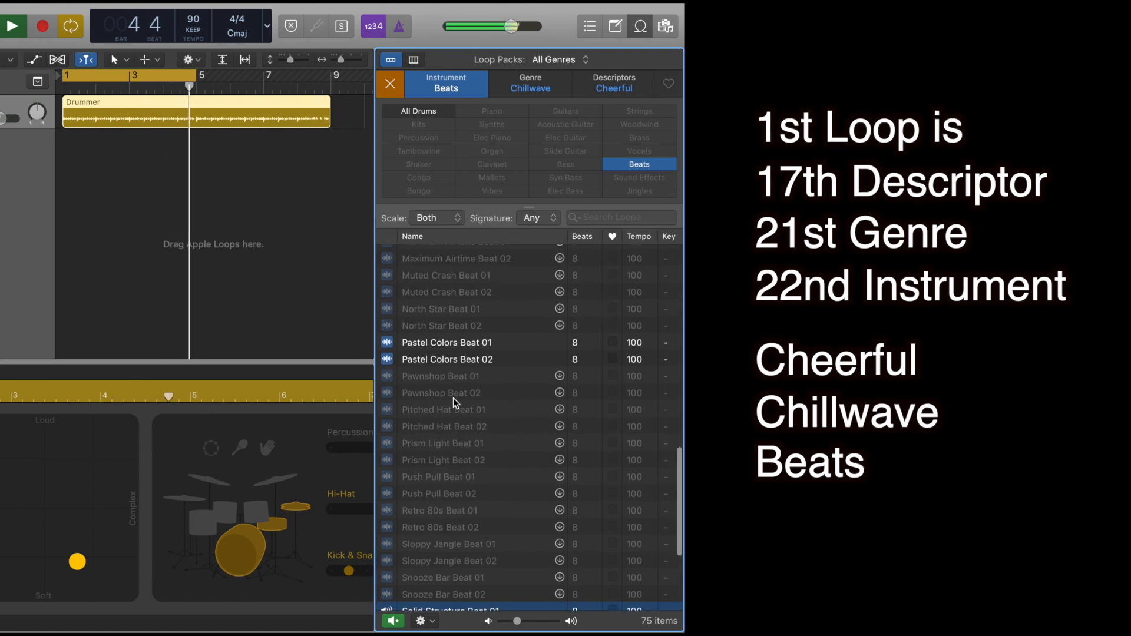
scroll(453, 398, up, 1)
click(456, 354)
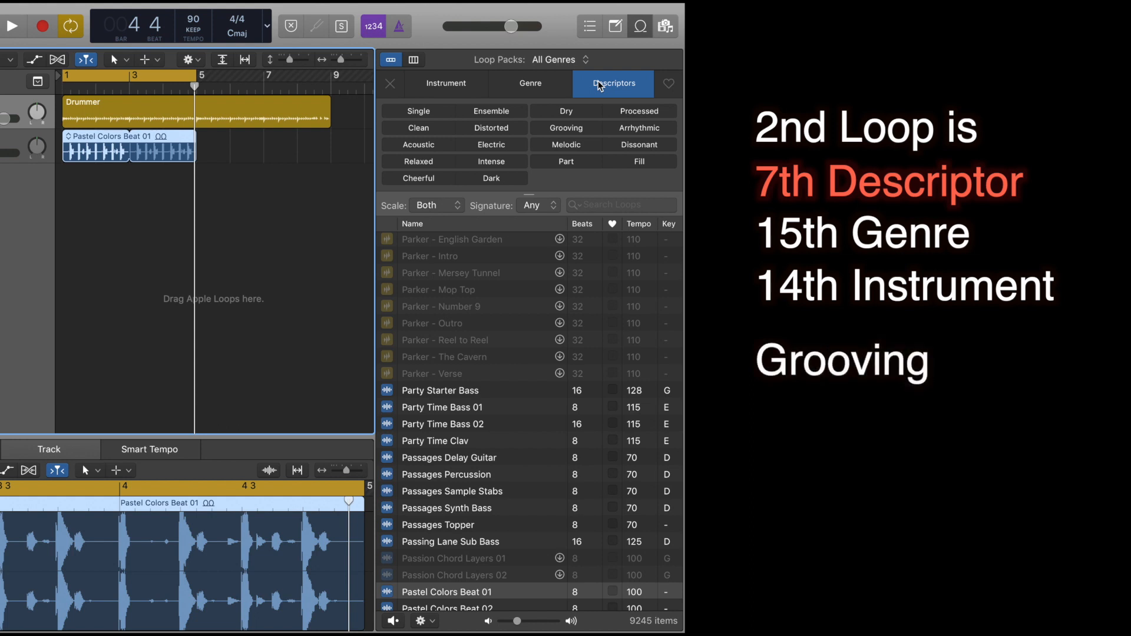
Step: Filter the Apple Loops by descriptor Grooving, genre Vintage Breaks and instrument Kits
click(575, 132)
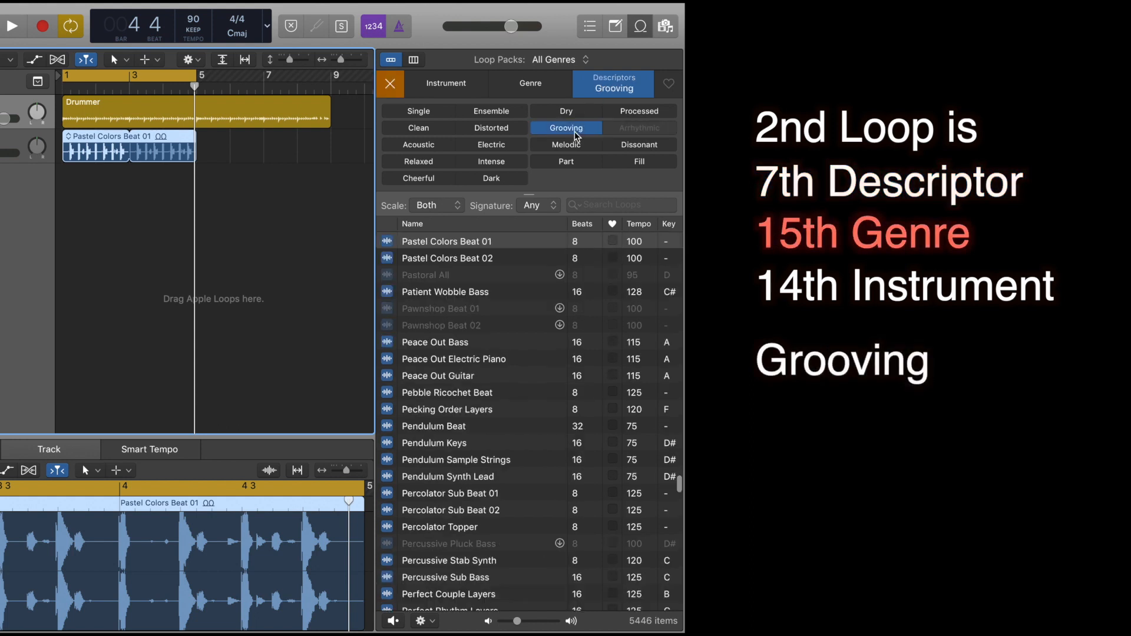
click(532, 86)
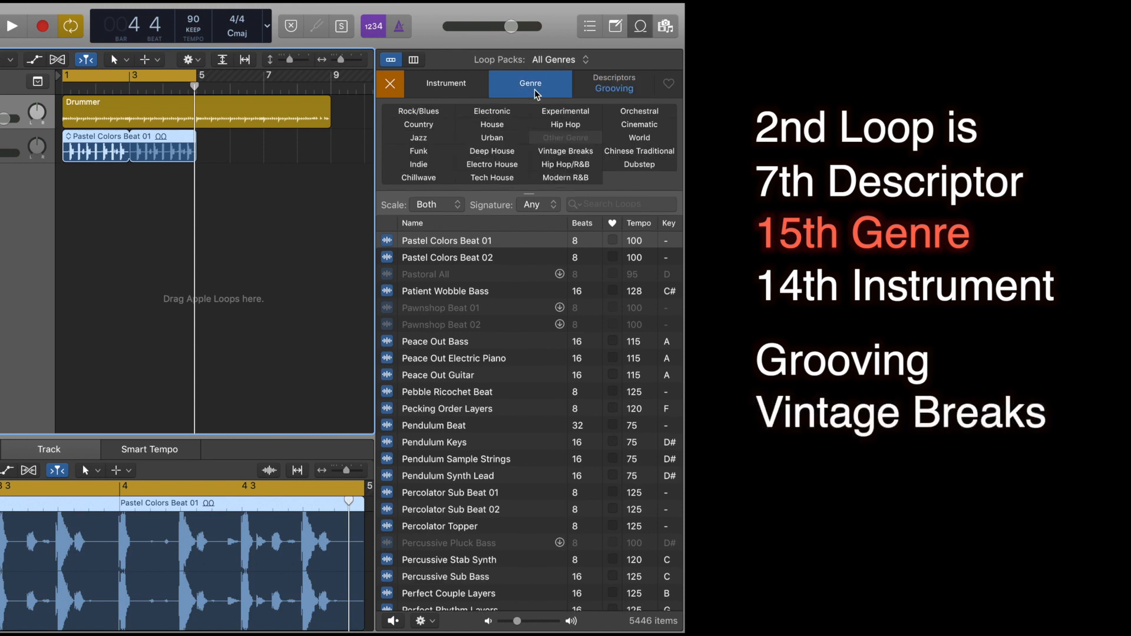
click(551, 152)
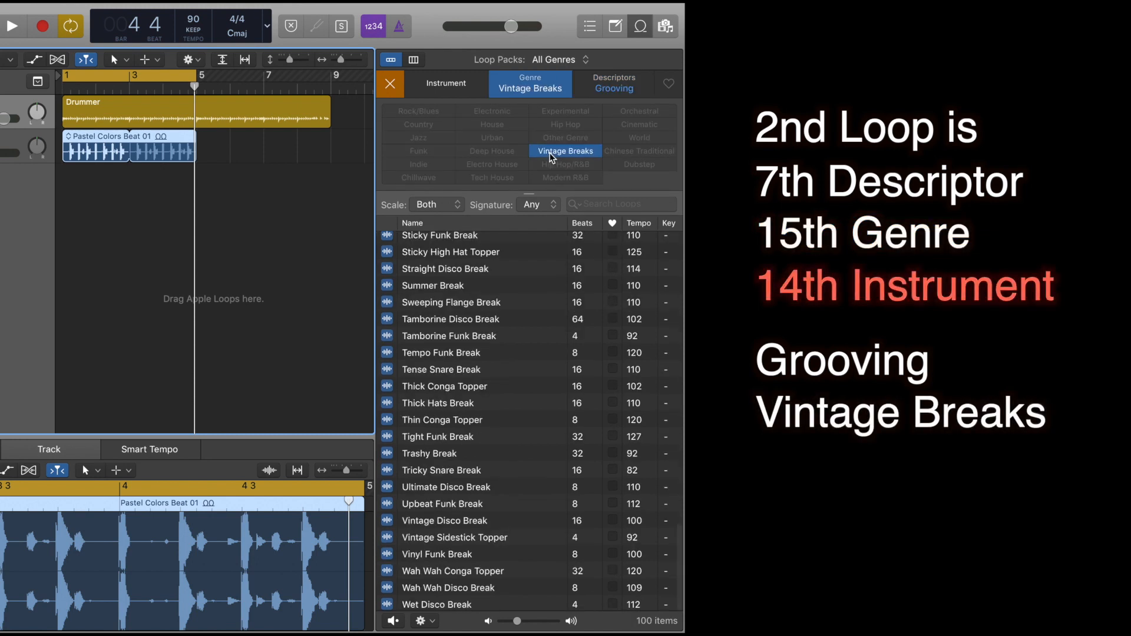
click(447, 87)
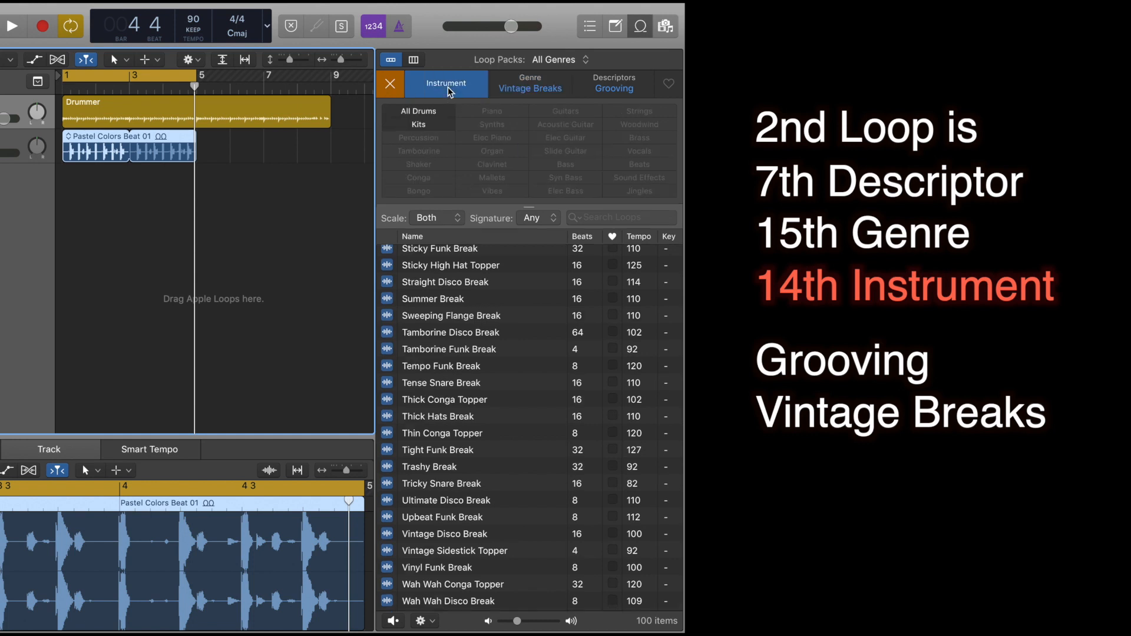
click(429, 127)
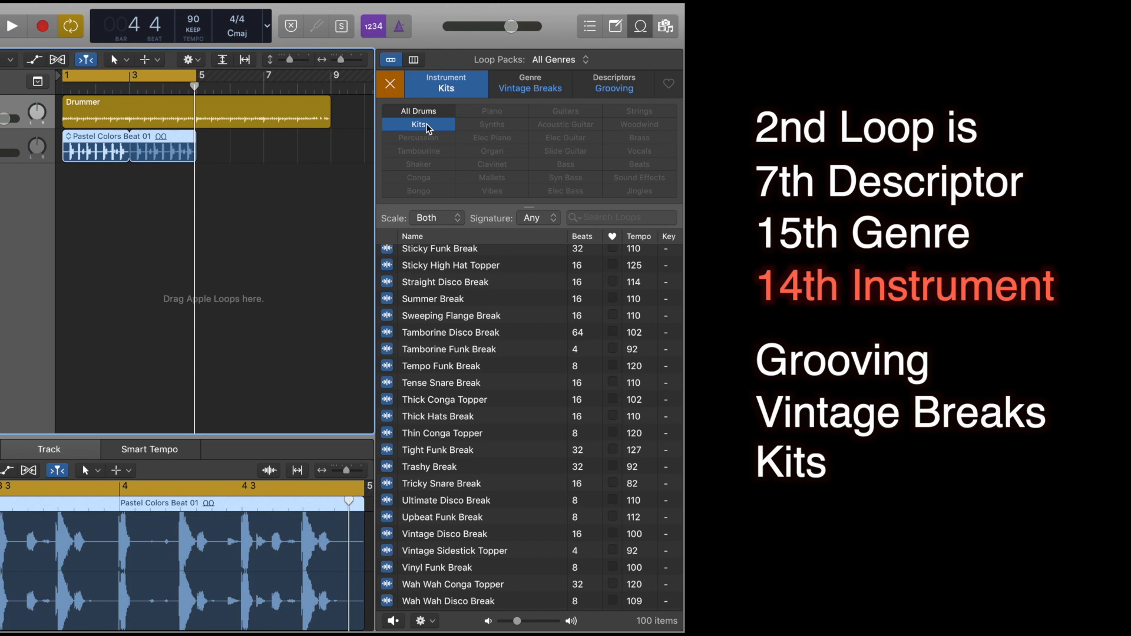
Step: Browse the filtered loops, start playback of the arrangement and preview Funky Bell Break alongside it
scroll(502, 366, down, 1)
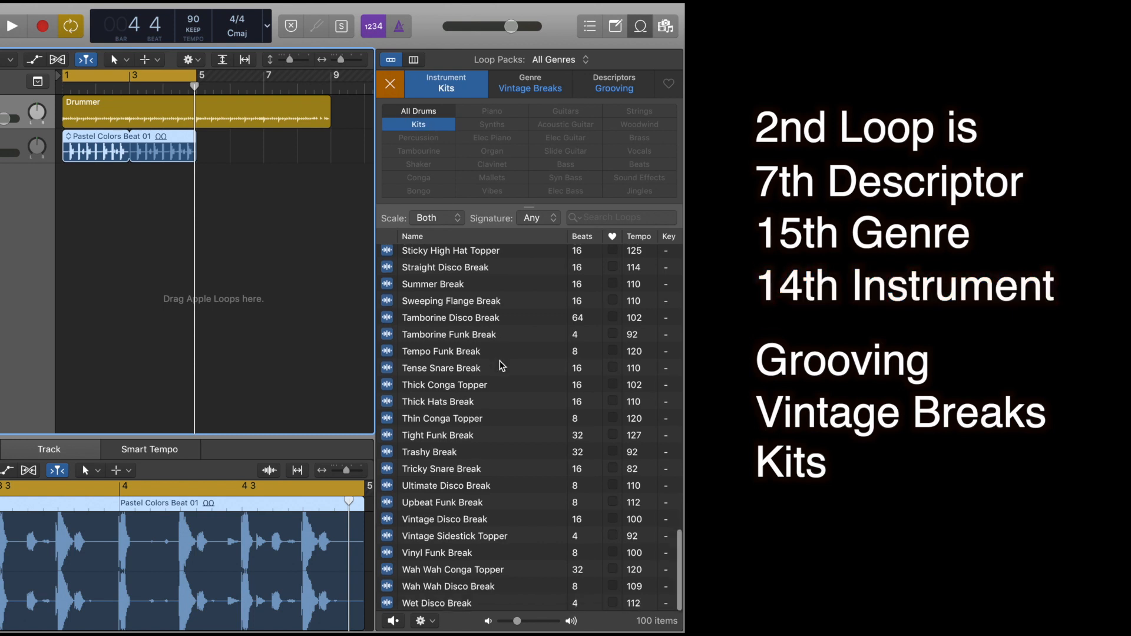
scroll(502, 366, up, 5)
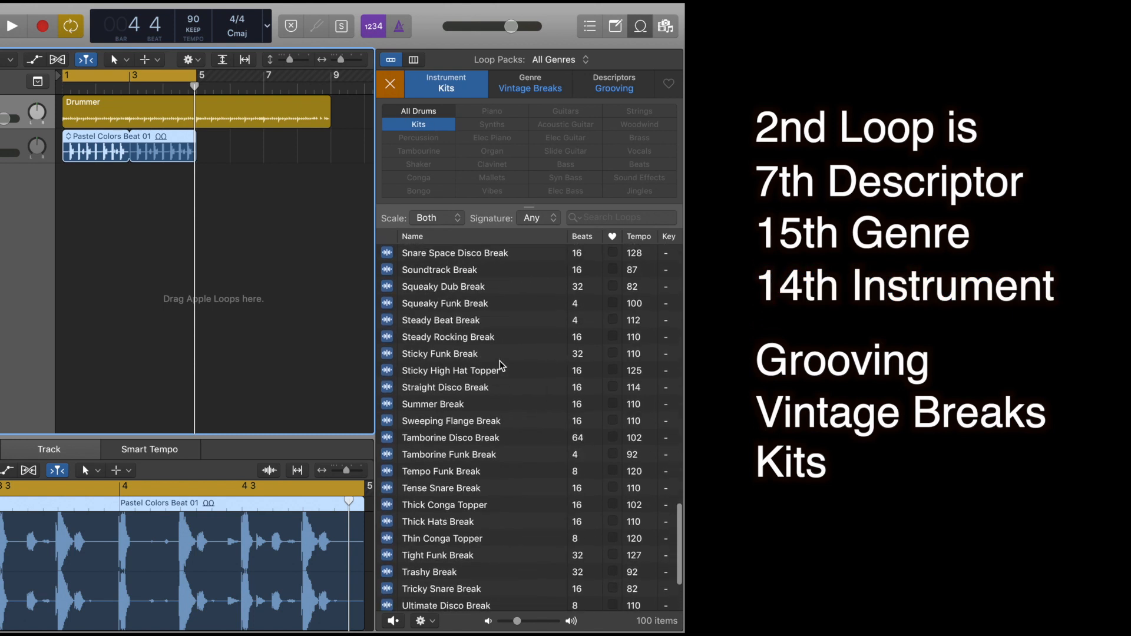
scroll(499, 365, up, 2)
scroll(501, 366, up, 15)
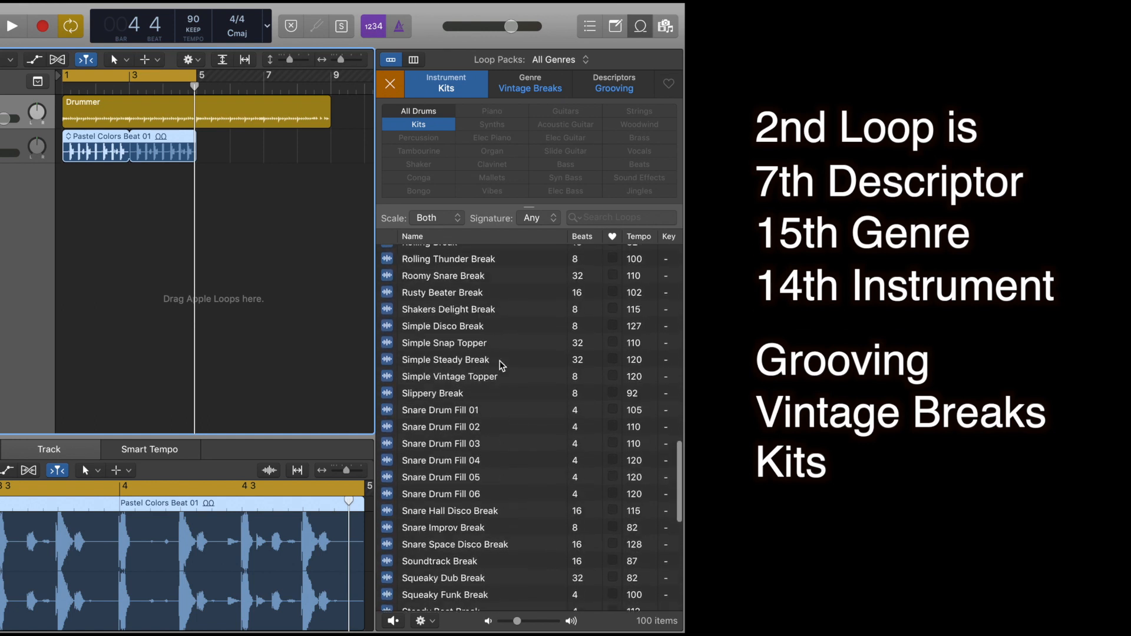
scroll(505, 370, up, 5)
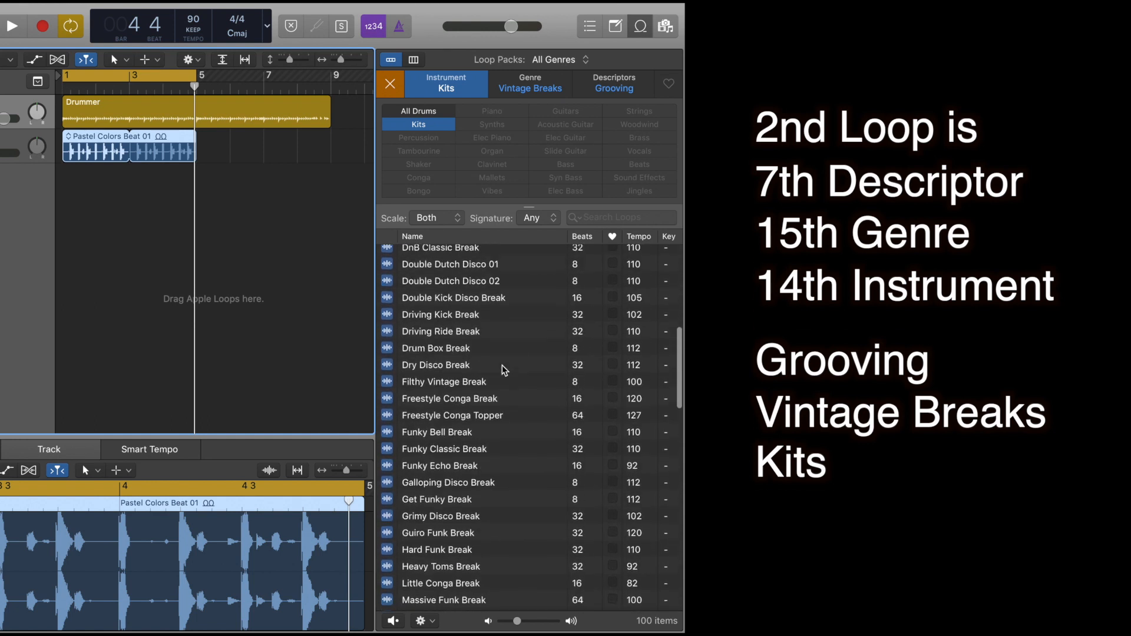
key(space)
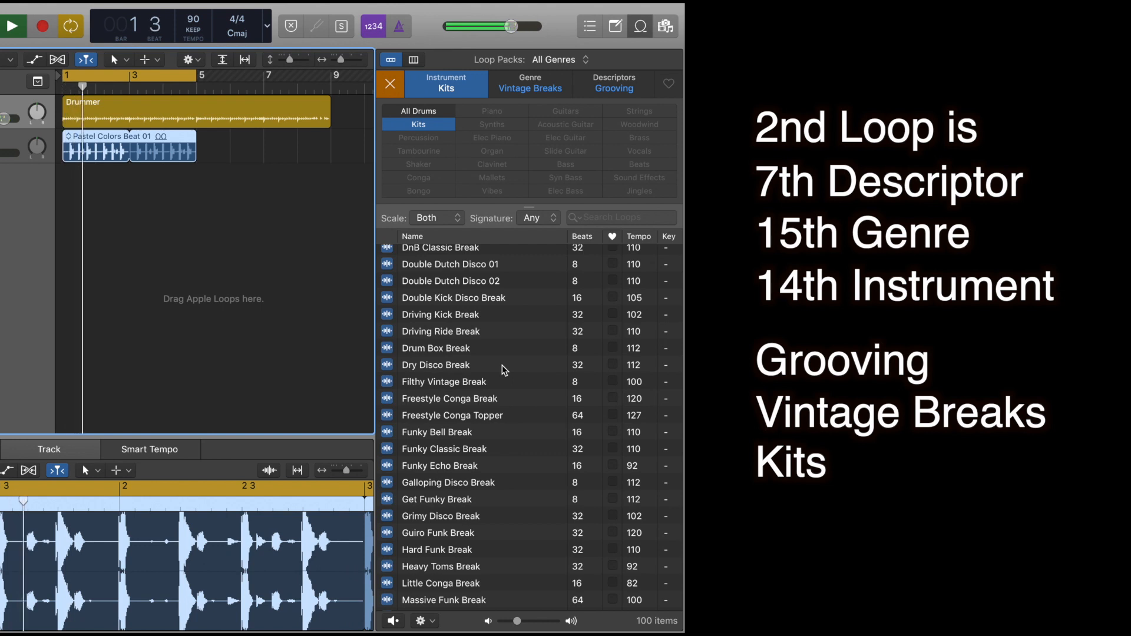
click(463, 433)
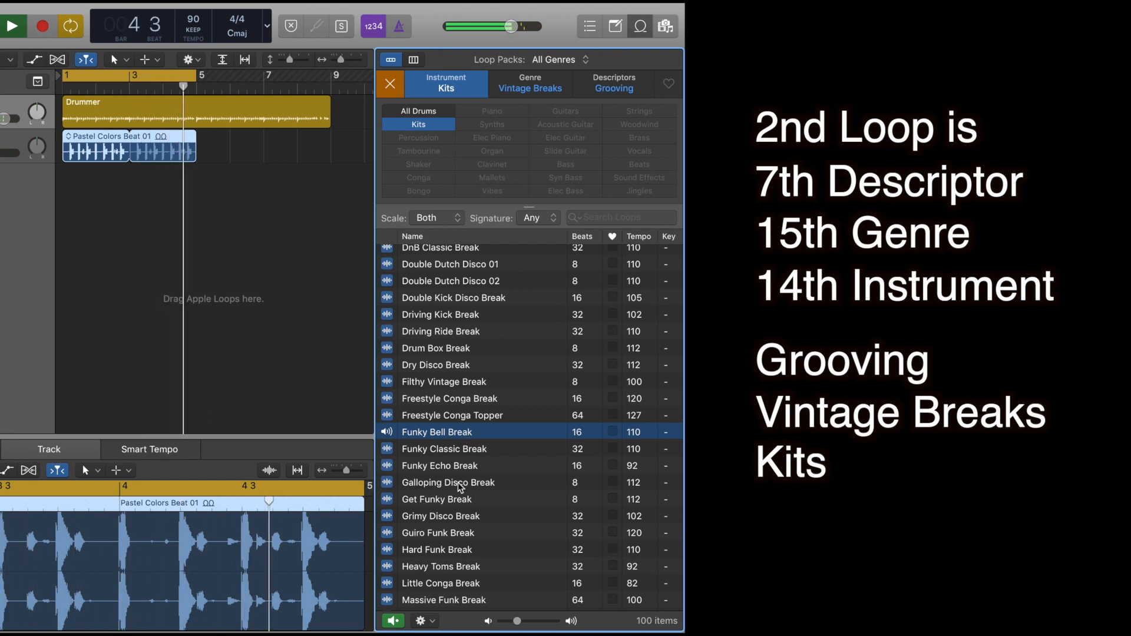
Step: Preview the Guiro Funk Break and Summer Break loops alongside the playing tracks
scroll(461, 471, down, 1)
scroll(458, 484, down, 2)
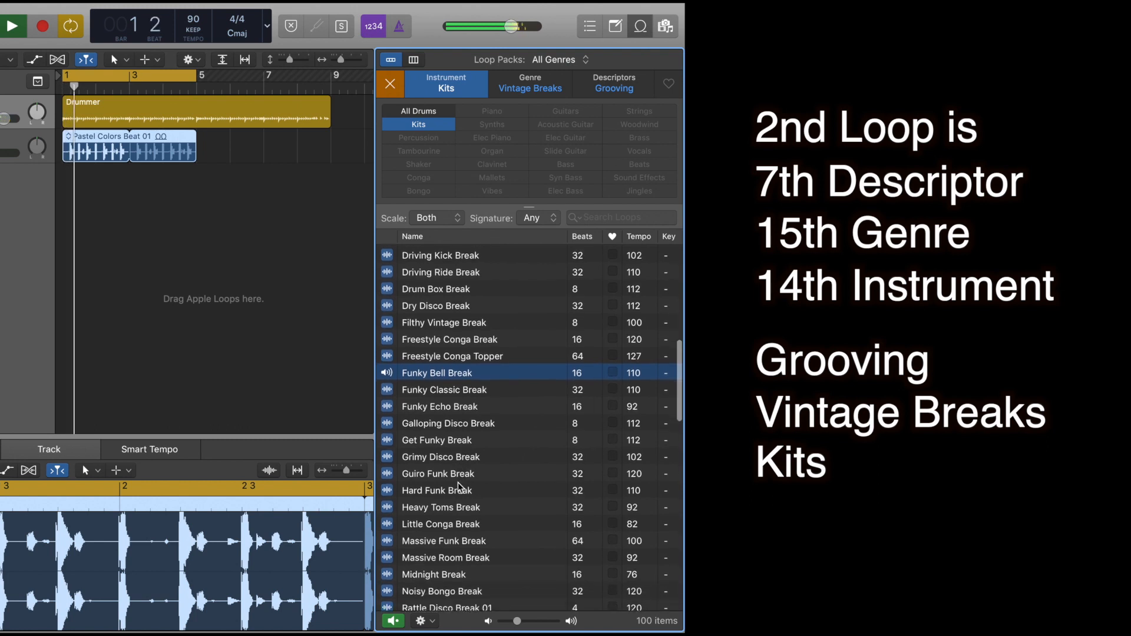
click(451, 475)
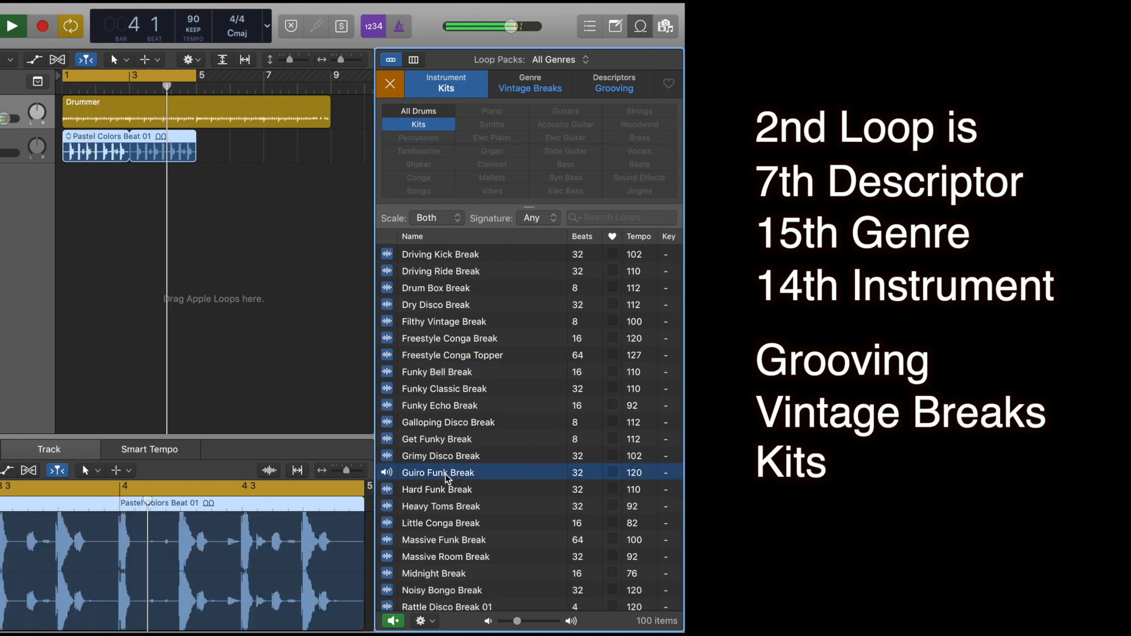
scroll(447, 474, down, 1)
scroll(448, 478, down, 1)
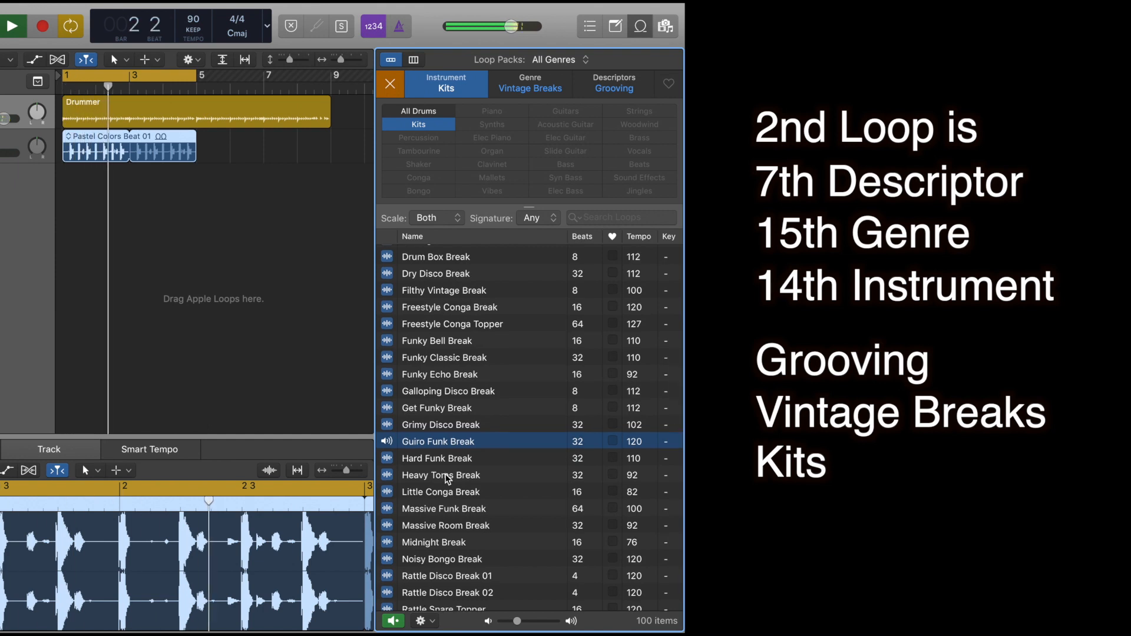
scroll(463, 560, down, 2)
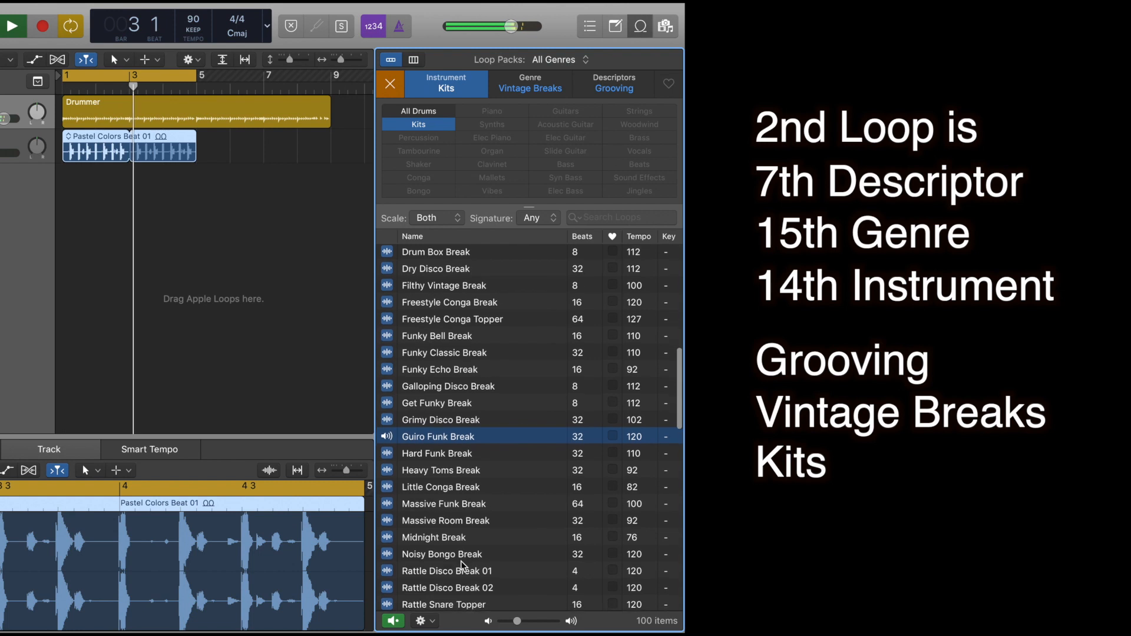
scroll(461, 566, down, 5)
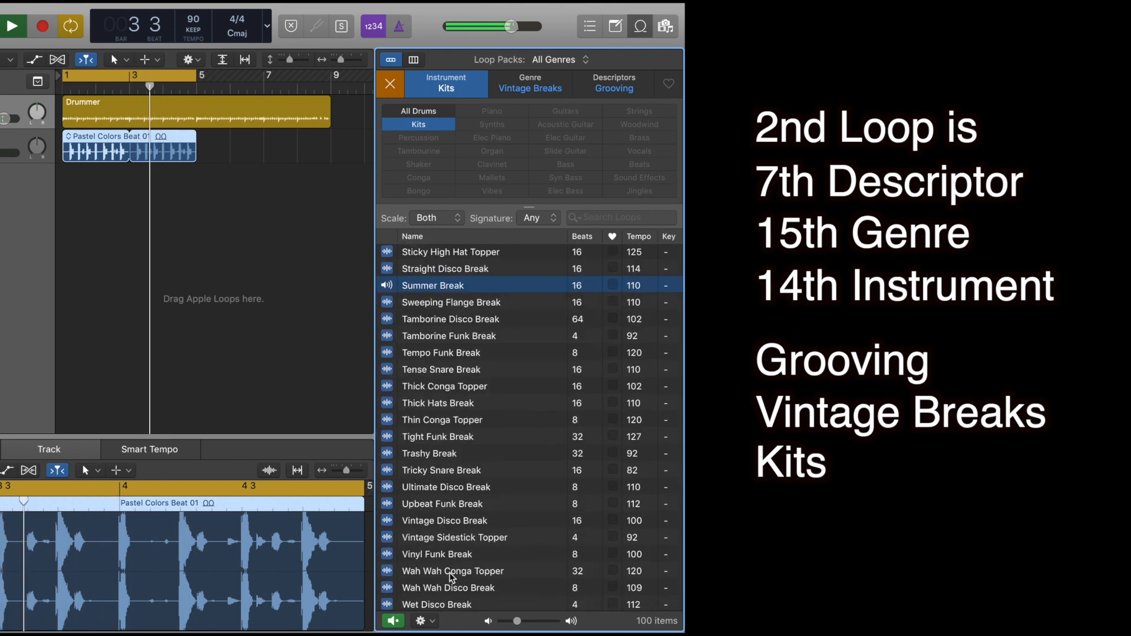
Step: Preview Wah Wah Conga Topper and add it on a new track below Pastel Colors Beat 01, starting at bar 1
click(450, 573)
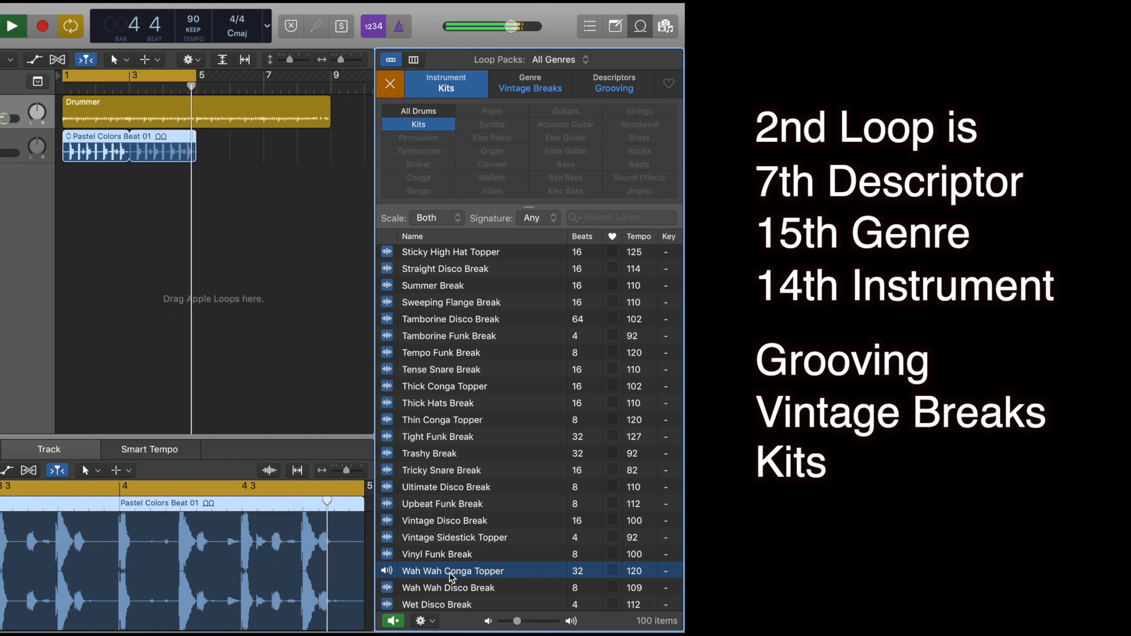
click(450, 573)
drag(450, 575, 61, 219)
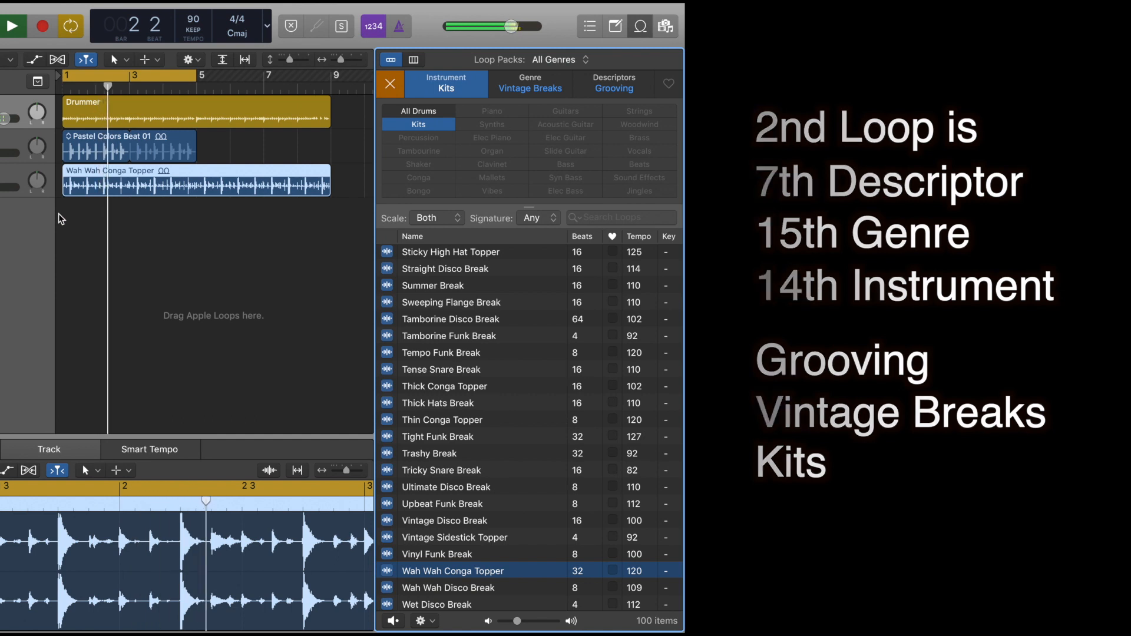